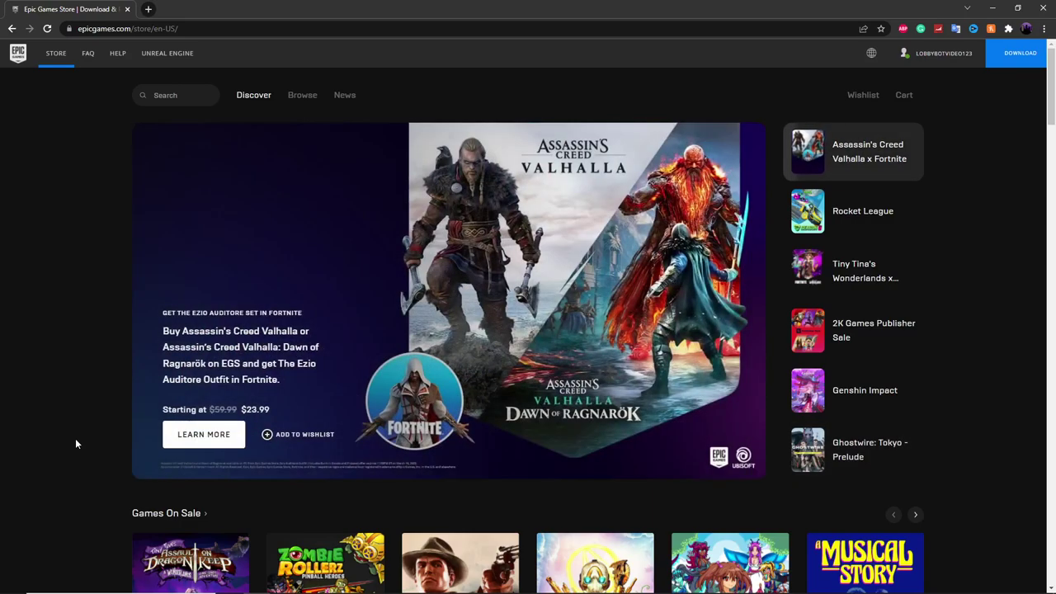
Step: Switch to Discord, send "a!start" in the create-atomic channel, and open the direct message from AtomicBot
key(alt+Tab)
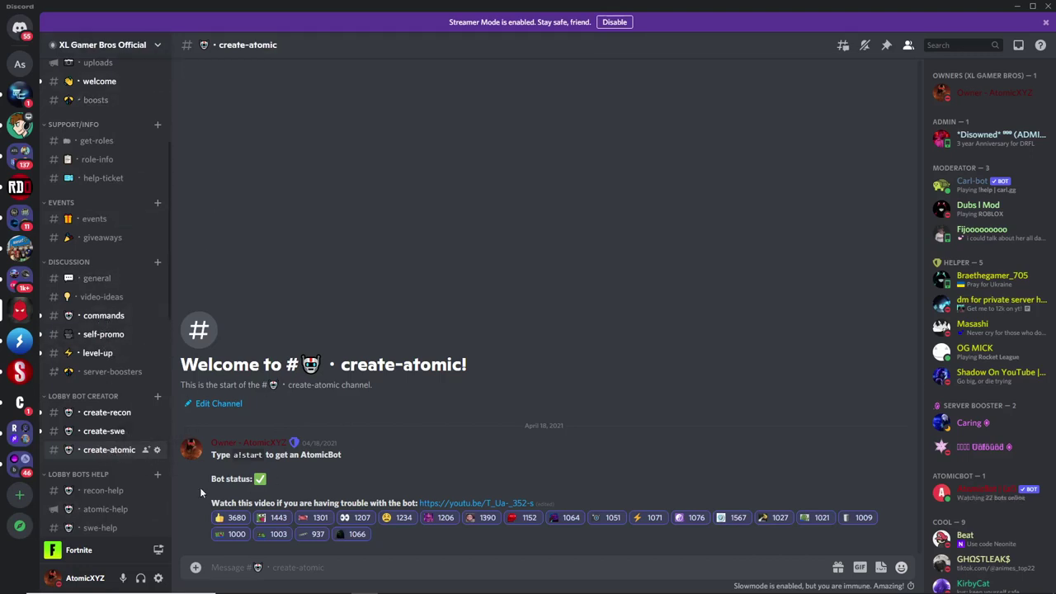
text(a!sta)
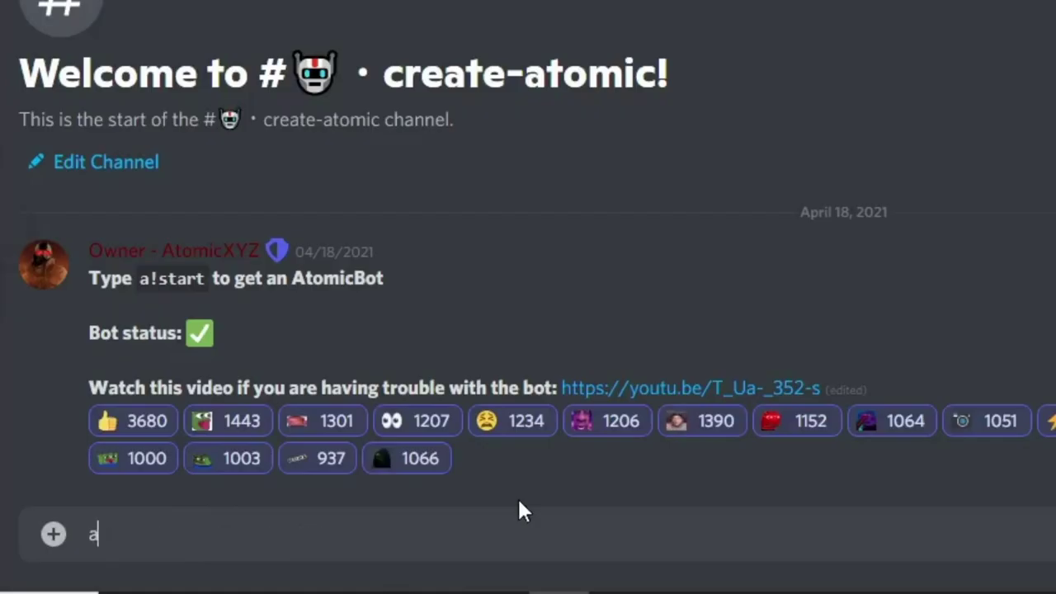
text(rt)
key(Return)
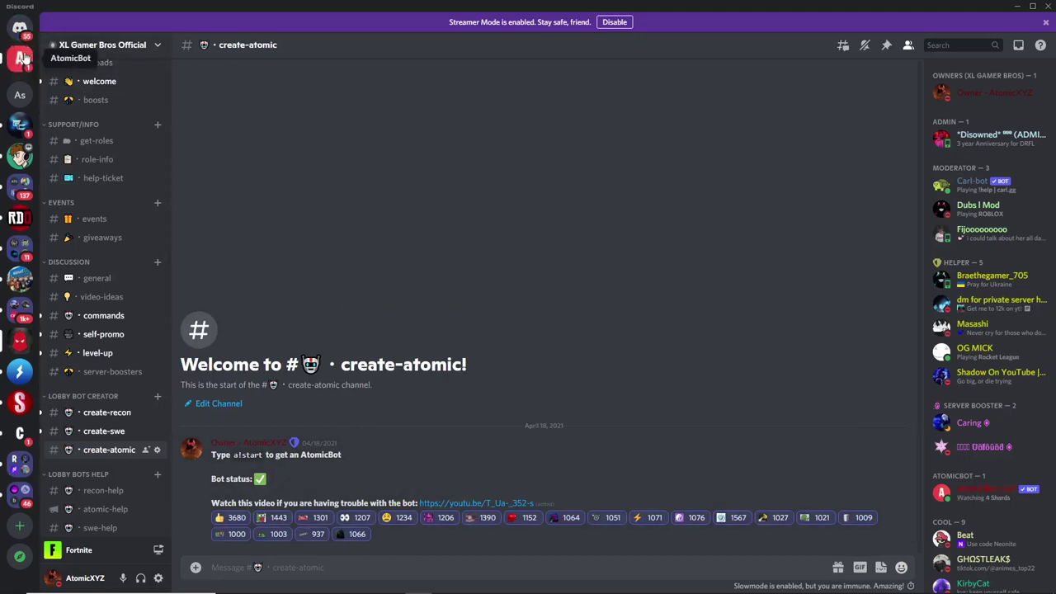
click(21, 57)
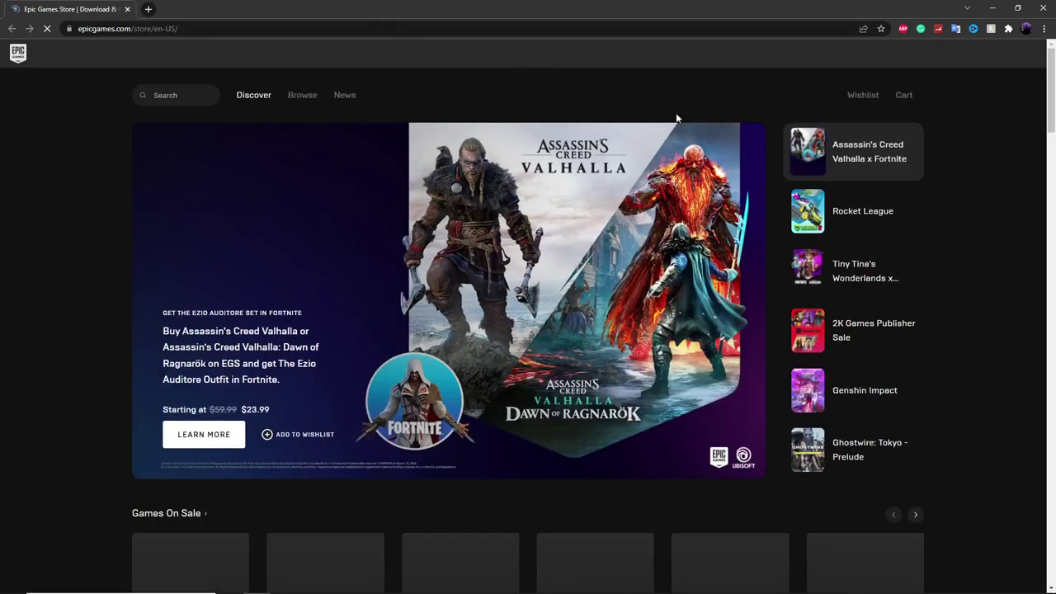
mouse_move(922, 53)
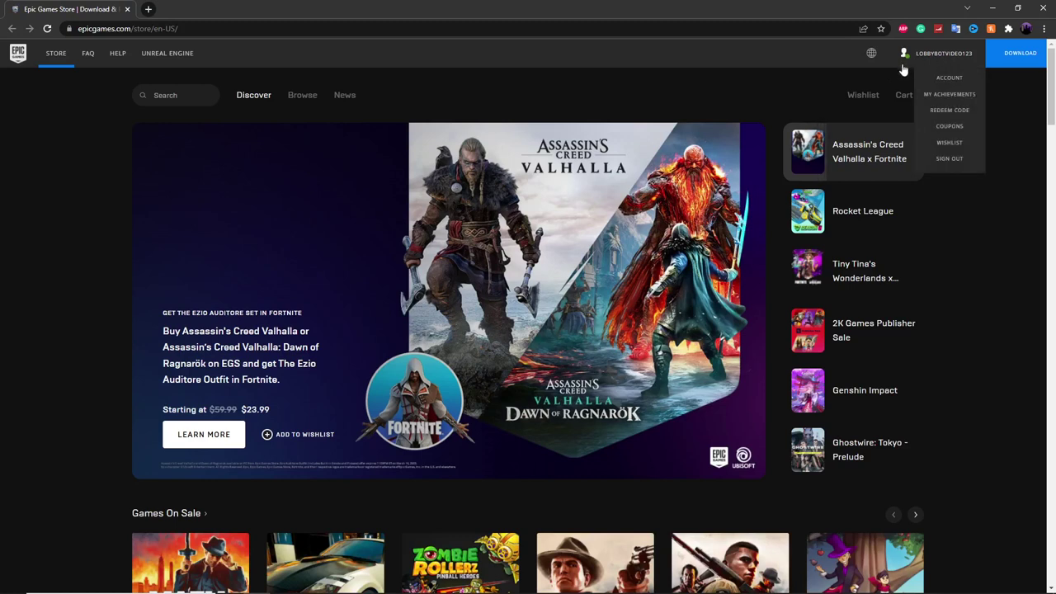
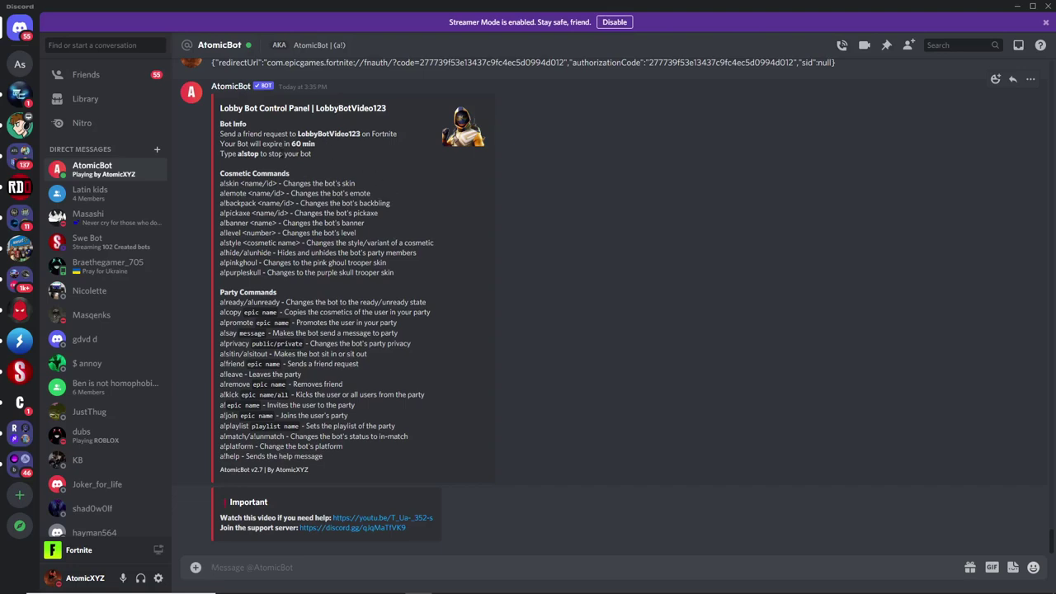
Step: Highlight the lobby bot's Fortnite display name in AtomicBot's control panel message
drag(297, 134, 362, 133)
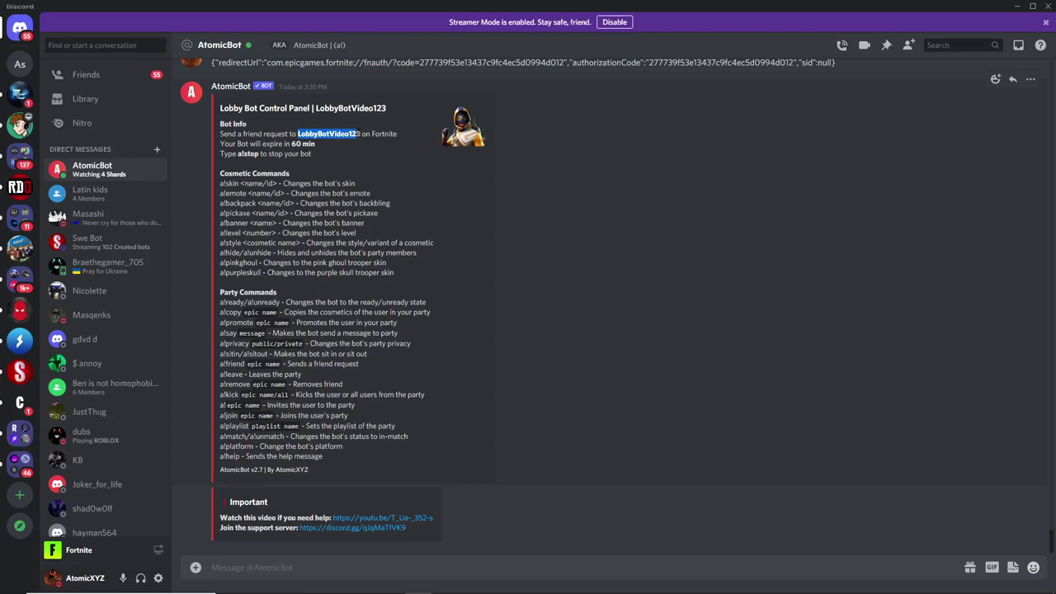
double_click(320, 134)
click(418, 191)
Step: Switch to Fortnite, look up the player LobbyBotVideo123 and send that account a friend request
mouse_move(854, 586)
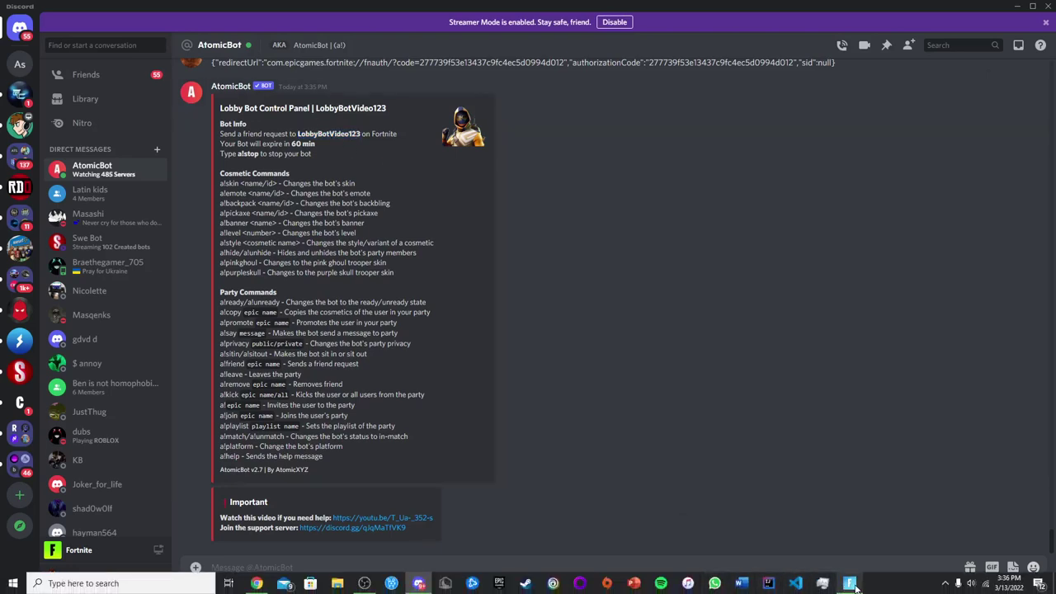
click(853, 585)
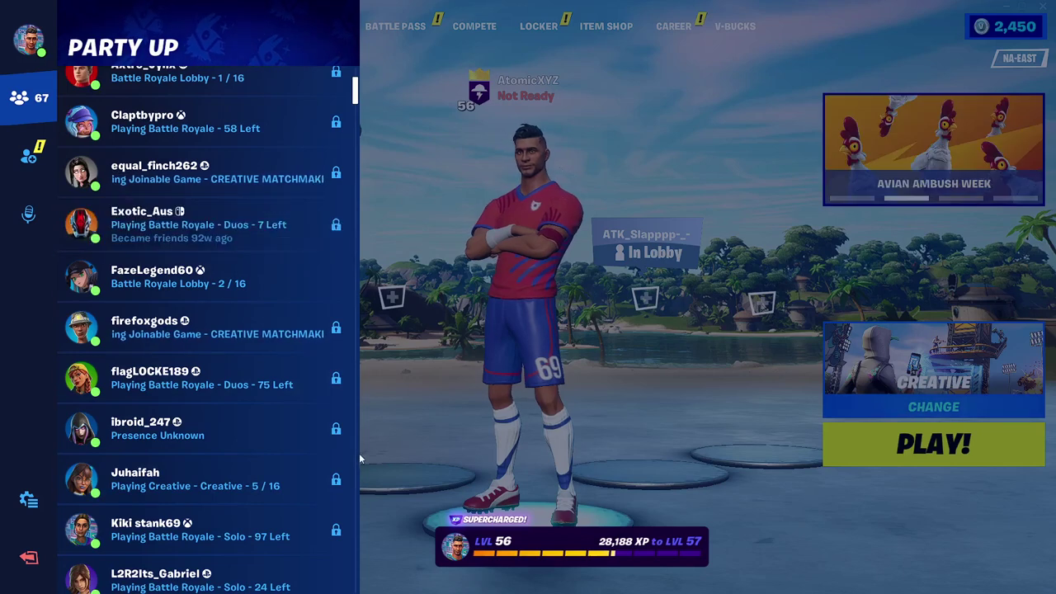
scroll(272, 277, up, 3)
click(27, 164)
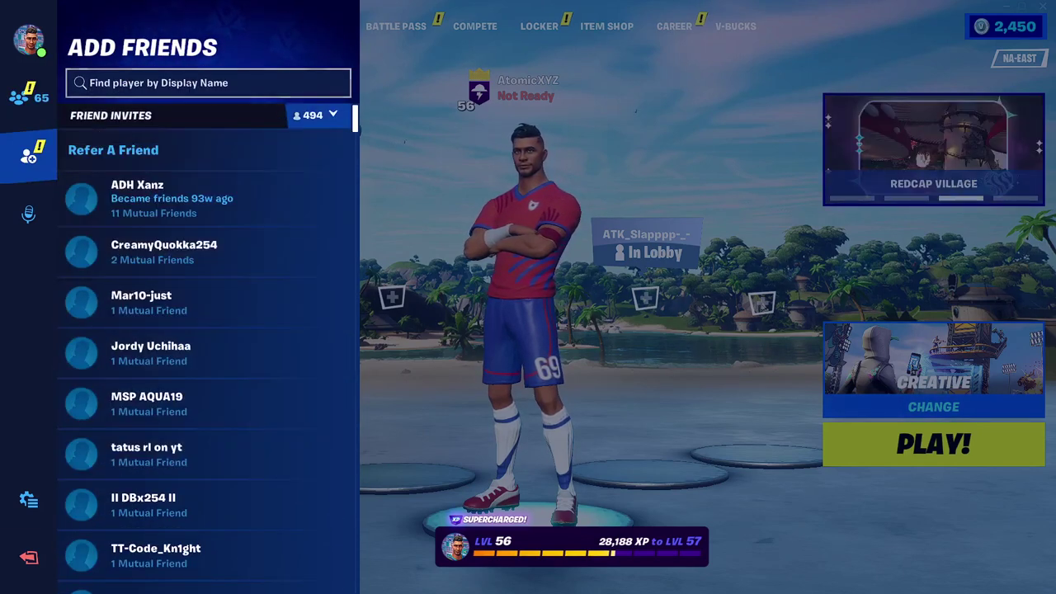
text(Lobby)
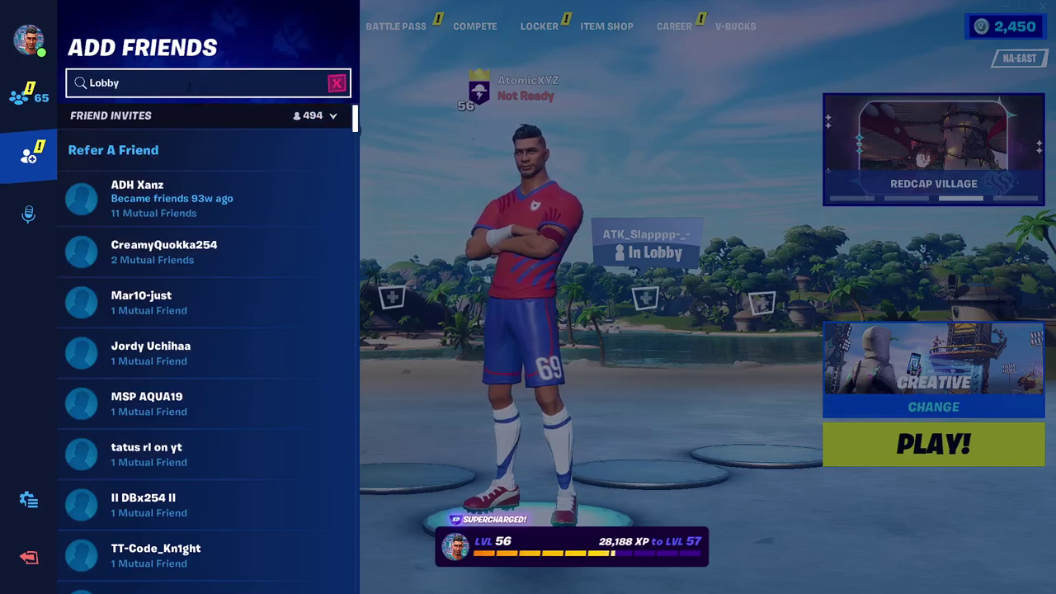
text(Bot)
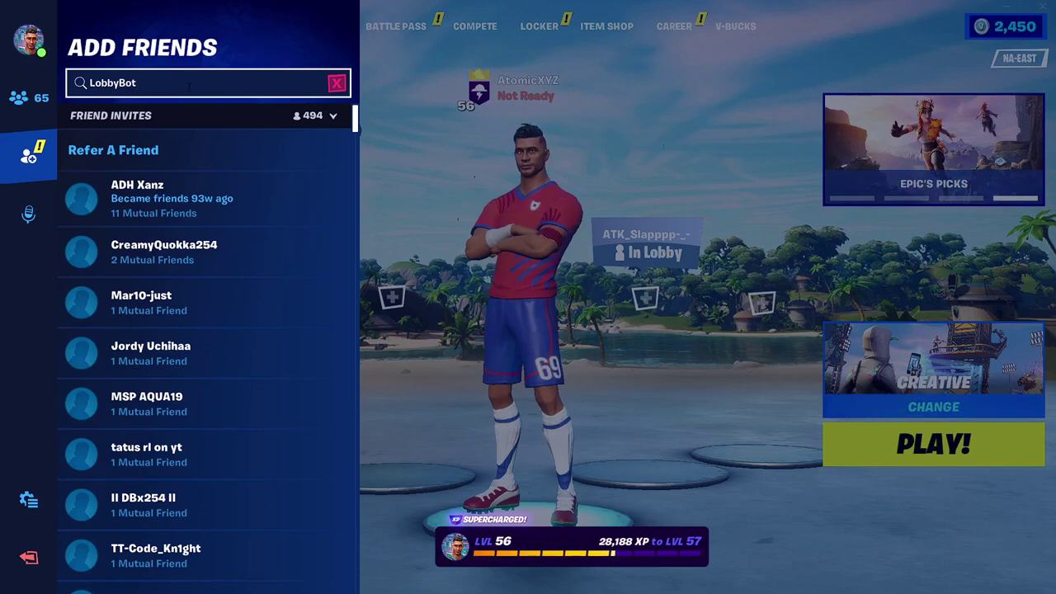
text(Video123)
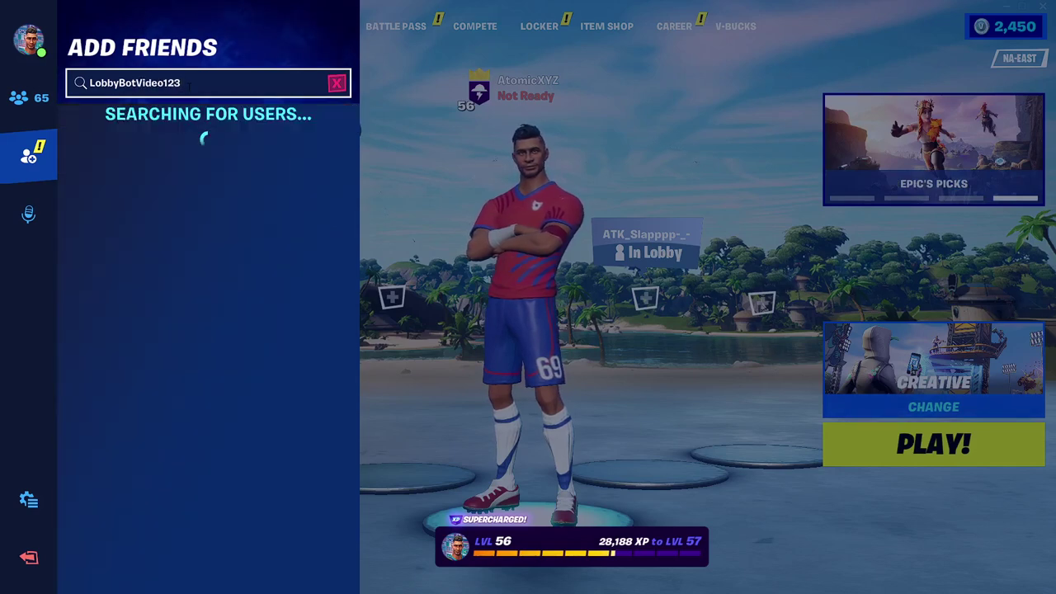
click(213, 150)
click(240, 223)
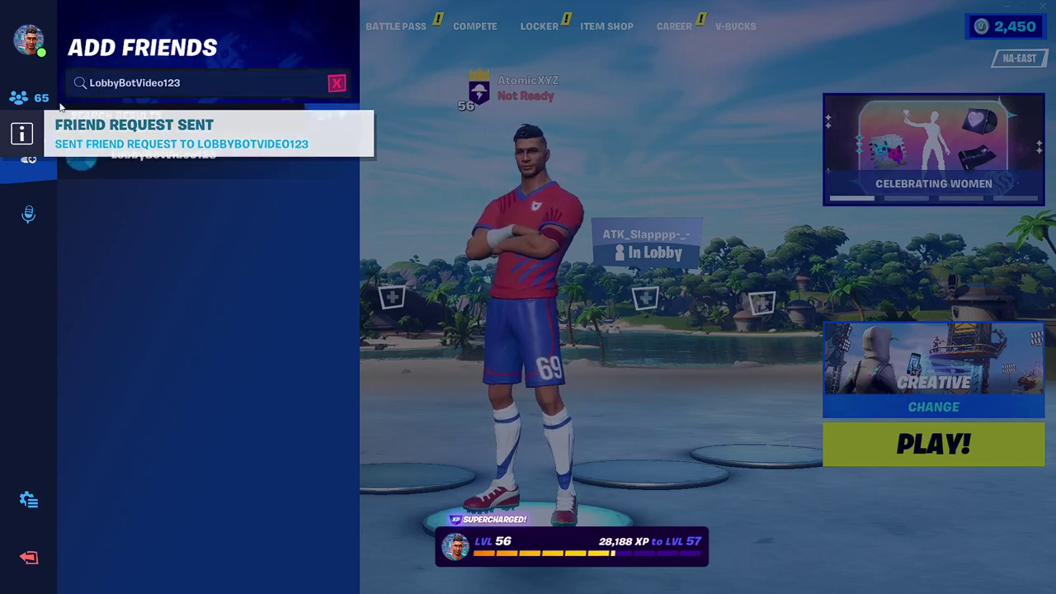
Step: Switch to Discord and accept the pending friend request on the bot's behalf in the AtomicBot conversation
key(alt+Tab)
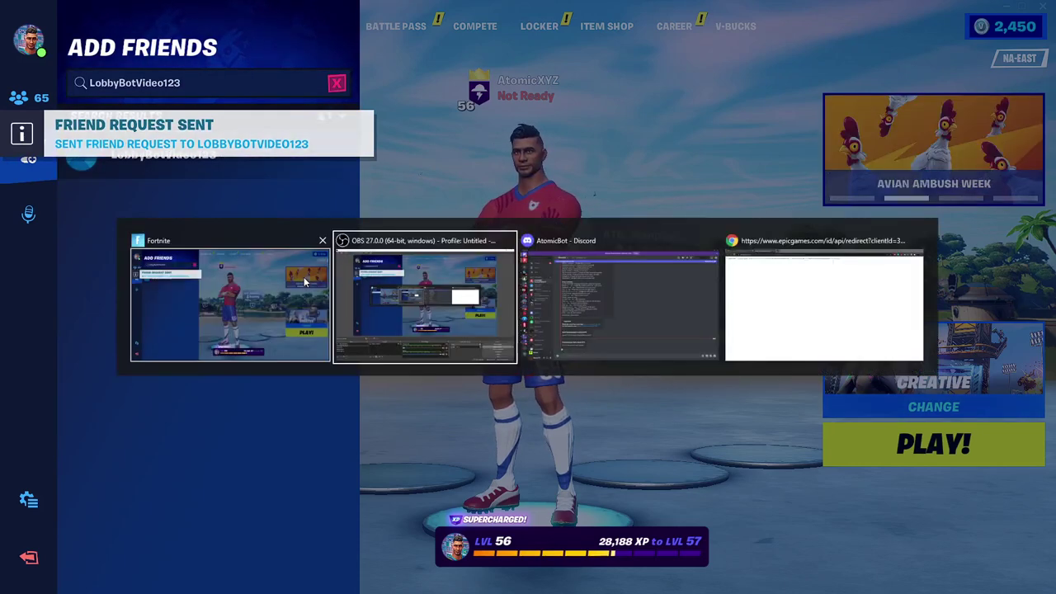
key(alt+Tab)
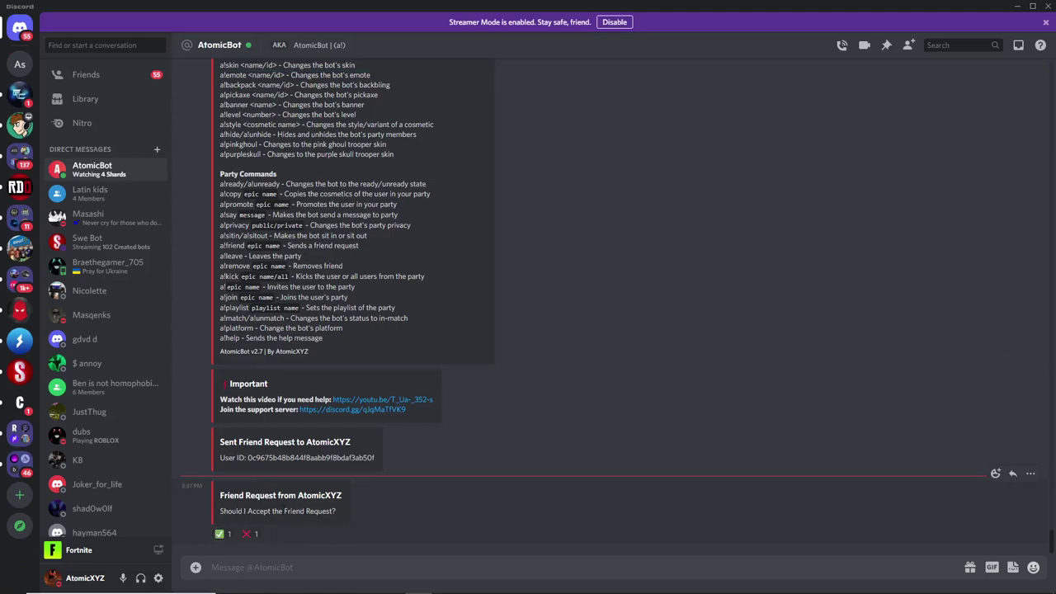
click(221, 534)
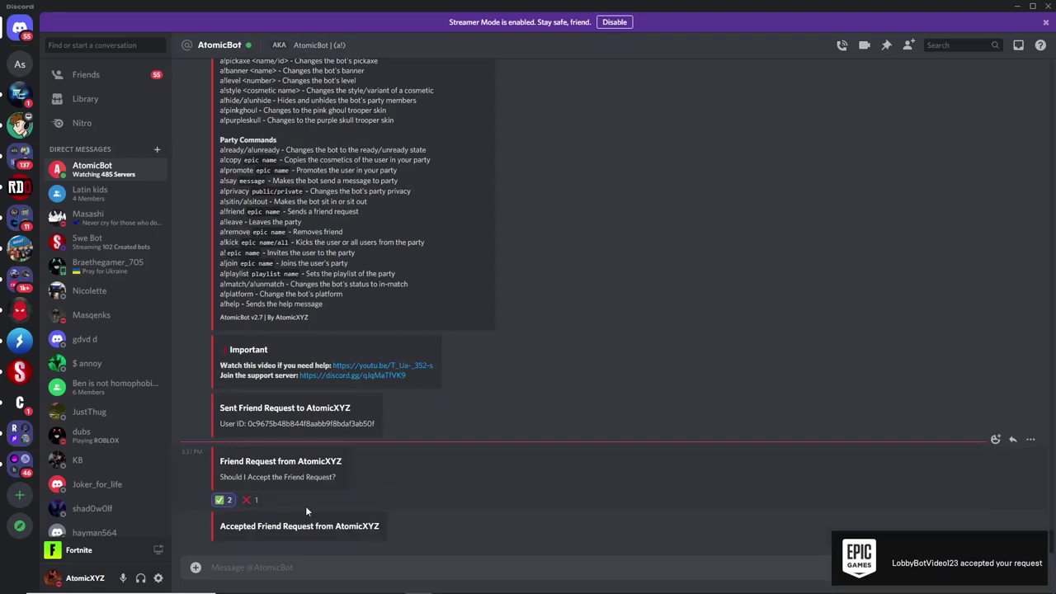
Step: Switch back to Fortnite and invite LobbyBotVideo123 from the friends list to the party
scroll(305, 506, up, 2)
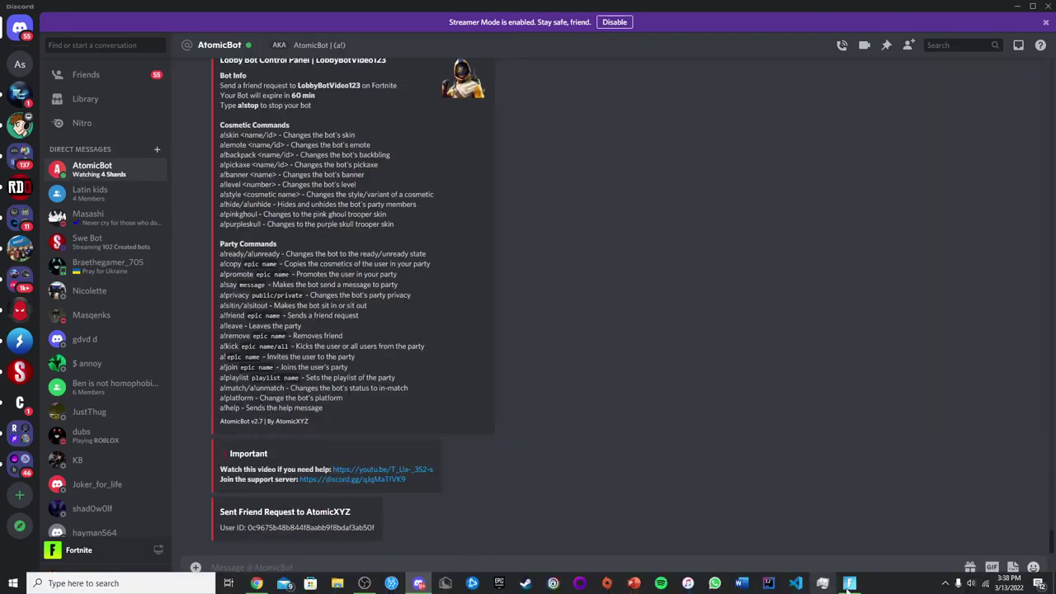
click(823, 583)
scroll(202, 389, down, 2)
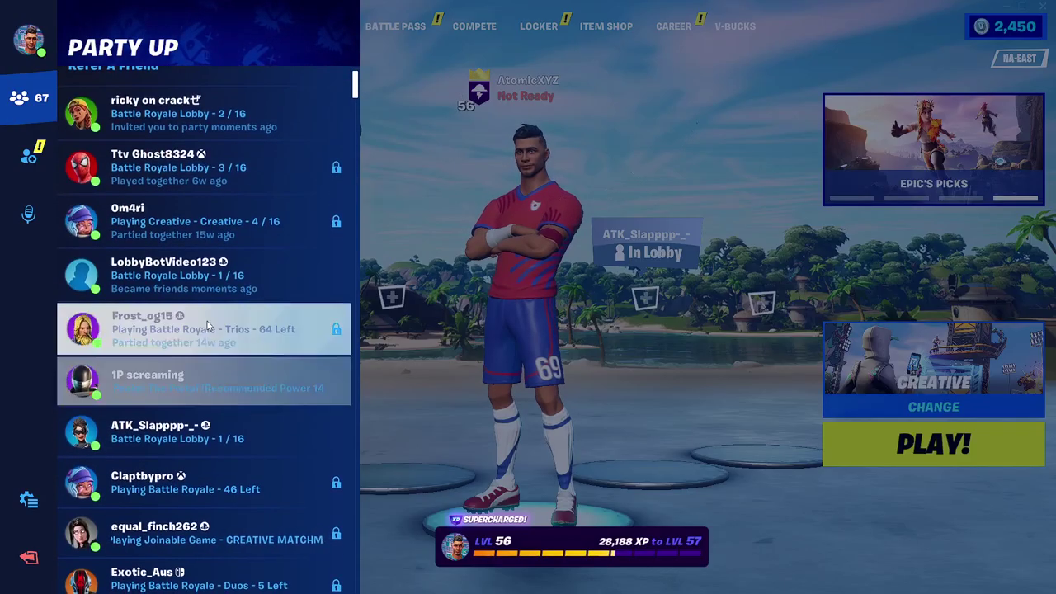
click(223, 279)
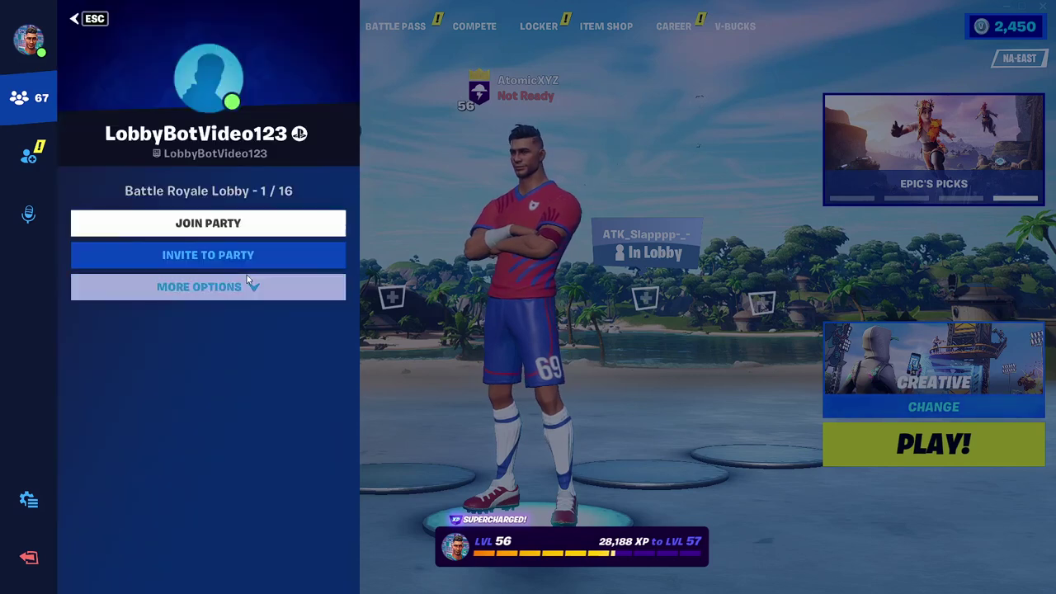
click(208, 269)
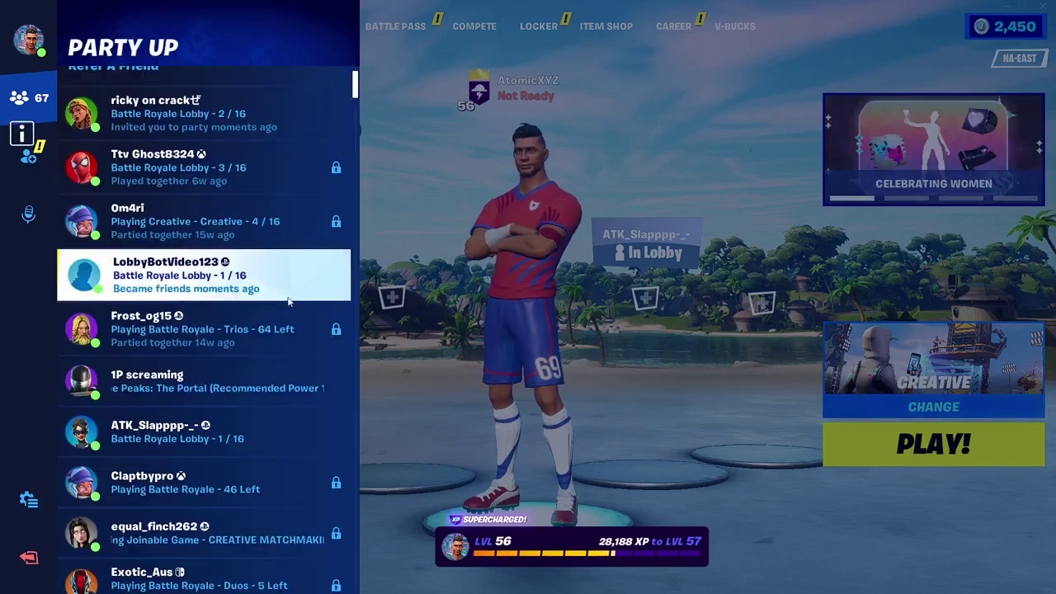
Step: Accept the party invite for the bot in the AtomicBot conversation on Discord, and return to the Fortnite lobby
key(alt+Tab)
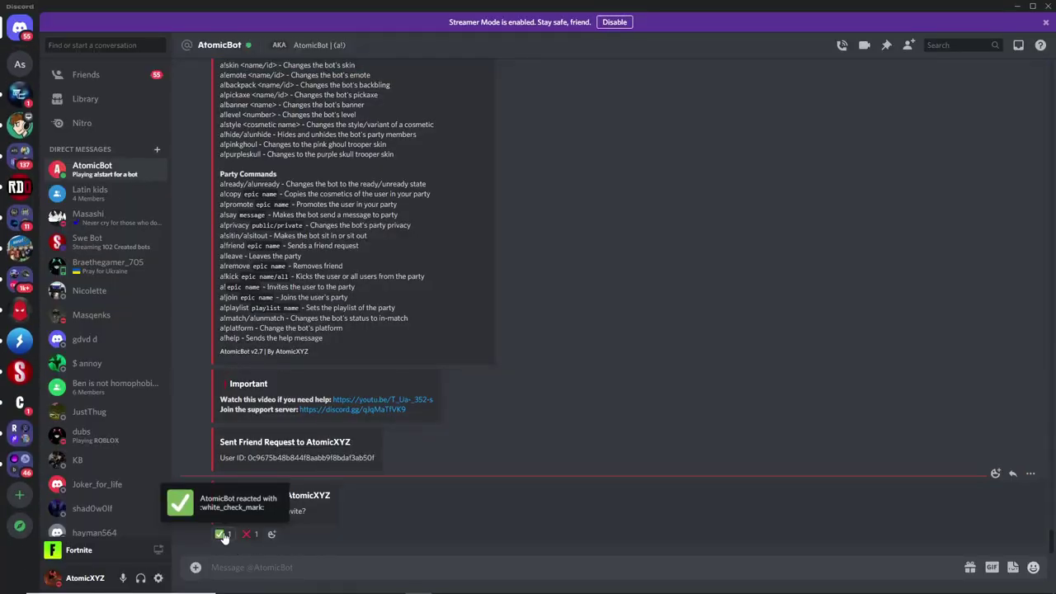
click(221, 535)
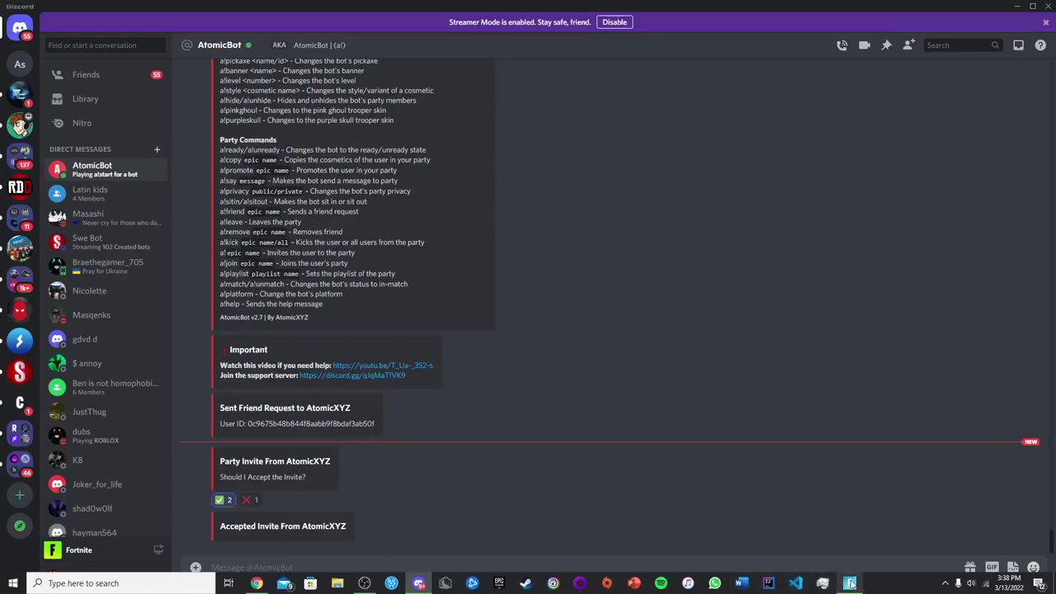
click(855, 584)
click(420, 220)
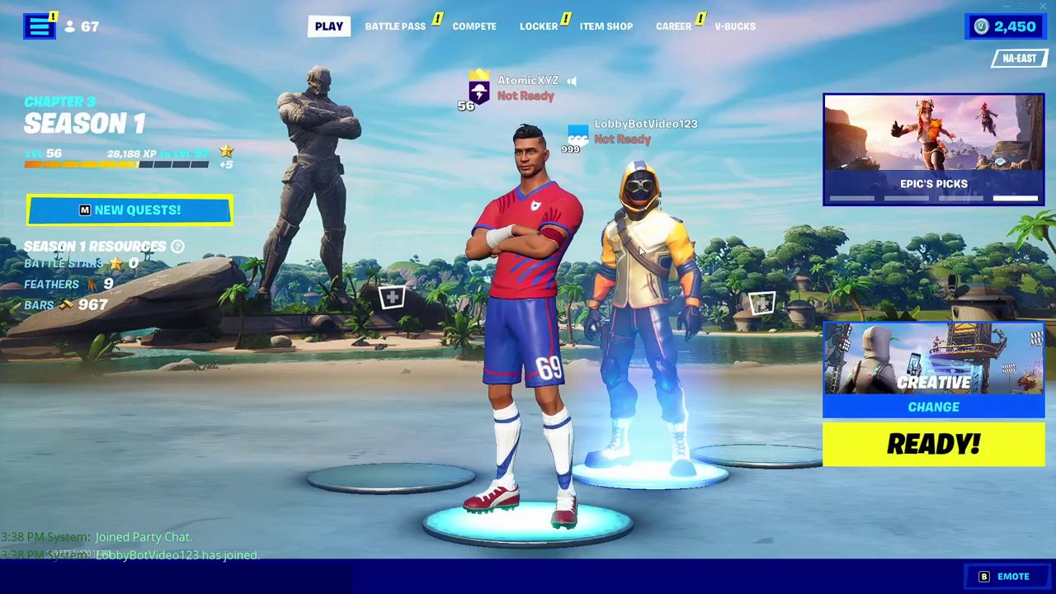
Step: Make LobbyBotVideo123 the party leader from its team member options, and close the dialogs
click(660, 272)
click(539, 330)
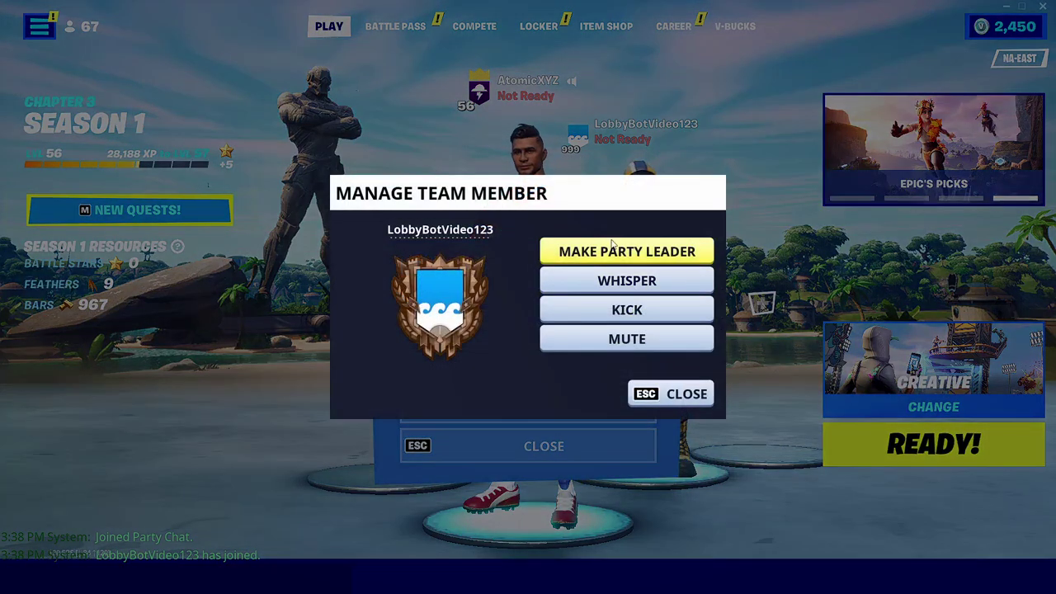
key(Escape)
click(541, 443)
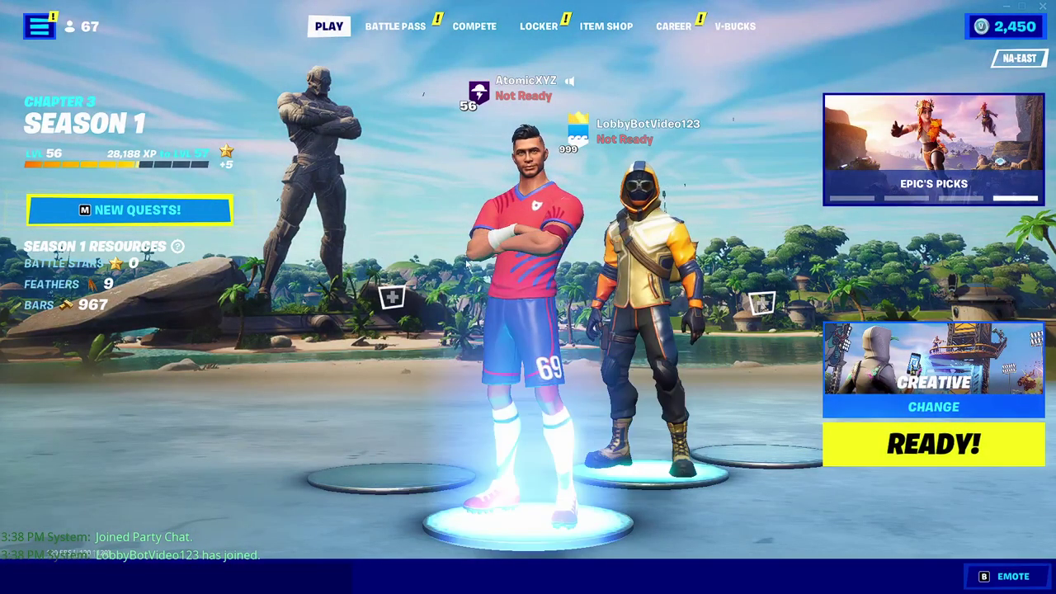
Step: Switch to Discord, send AtomicBot the command "a!hide" to hide the party members, and return to Fortnite
key(alt+Tab)
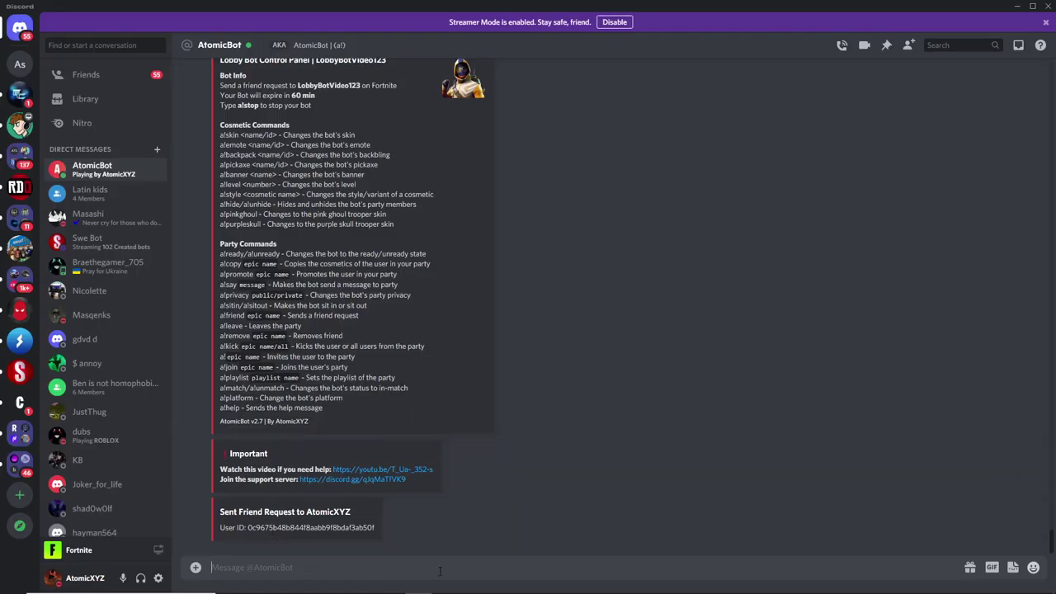
text(a!hide)
key(Return)
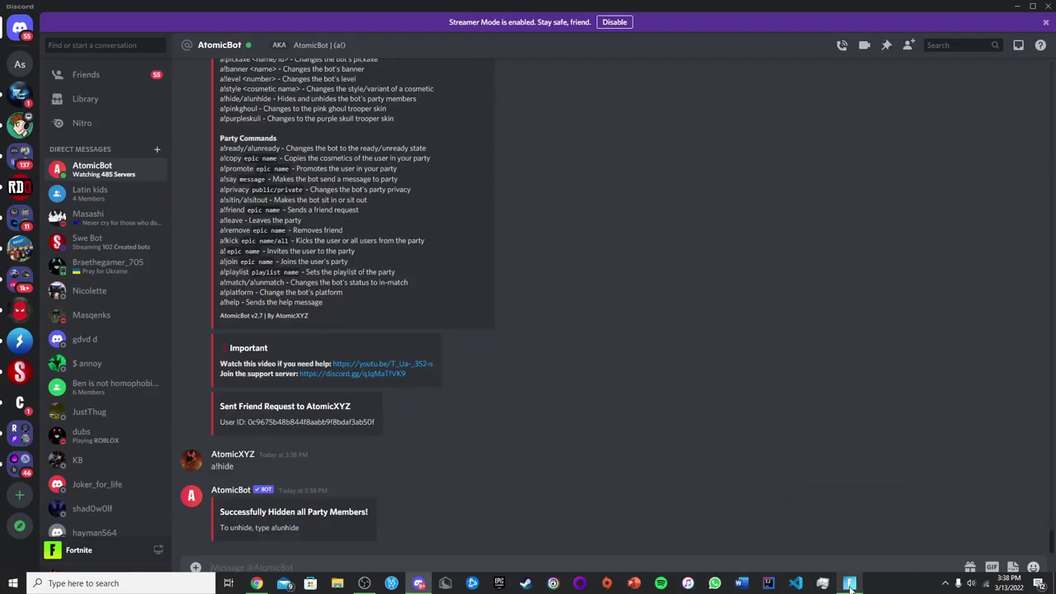
click(850, 583)
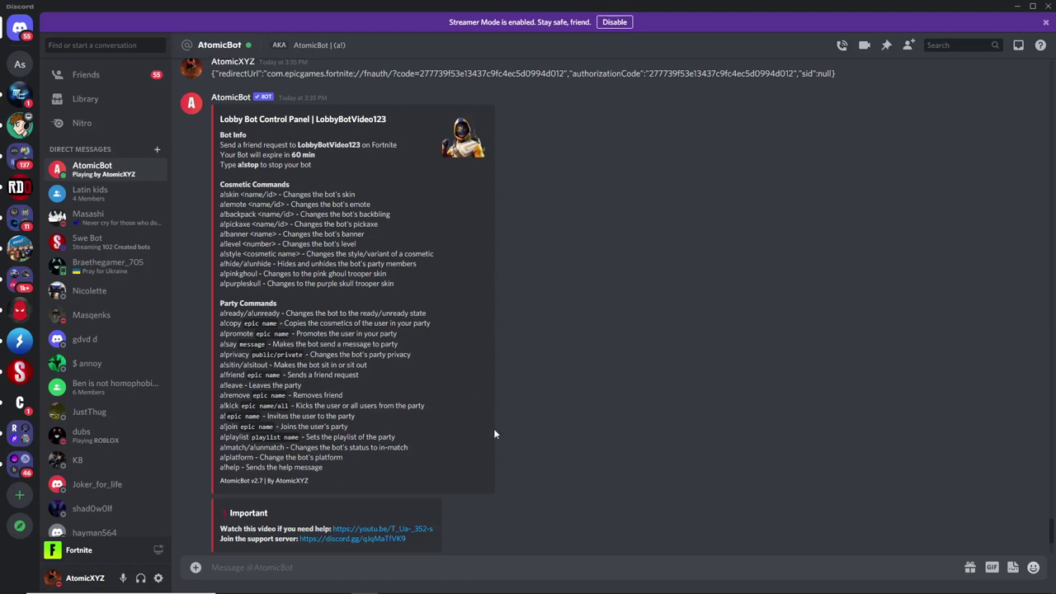
Step: Send AtomicBot the command "a!skin renegade raider" in Discord, and switch to Fortnite to view the bot's skin
scroll(339, 413, down, 3)
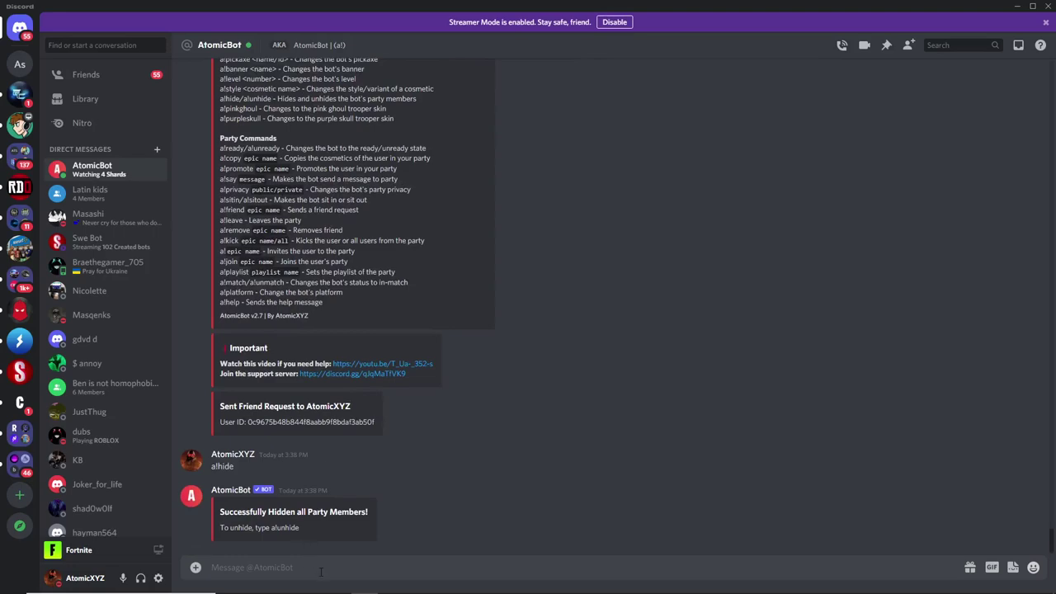
mouse_move(776, 592)
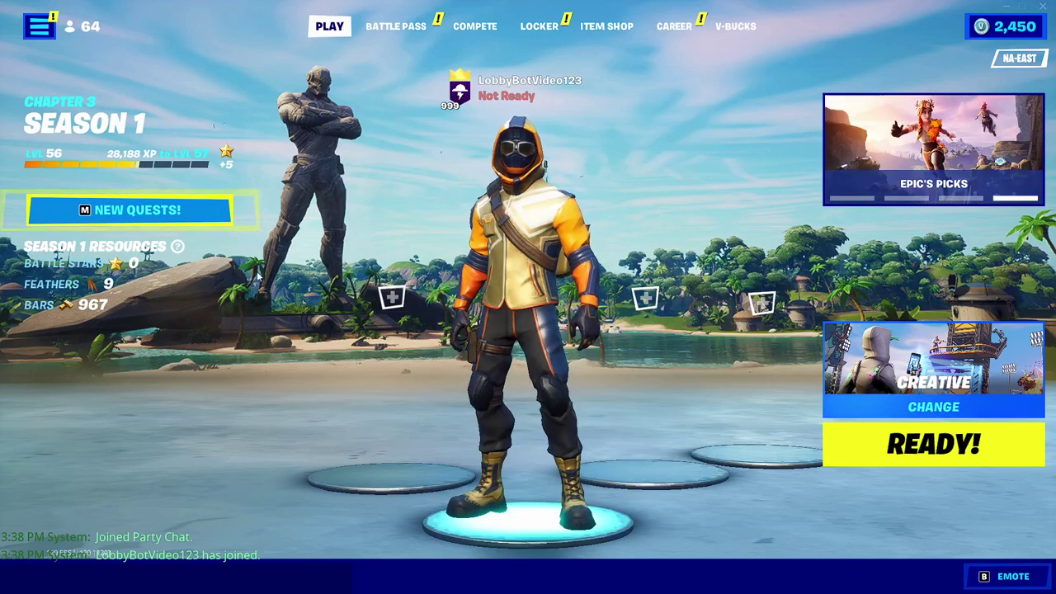
key(alt+Tab)
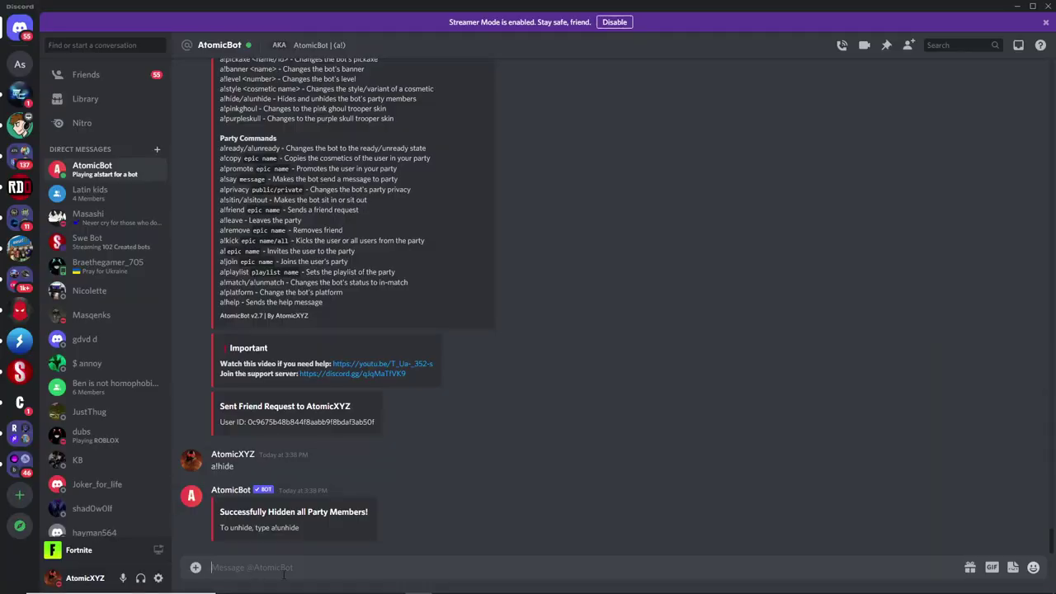
text(a!skin renegade raider)
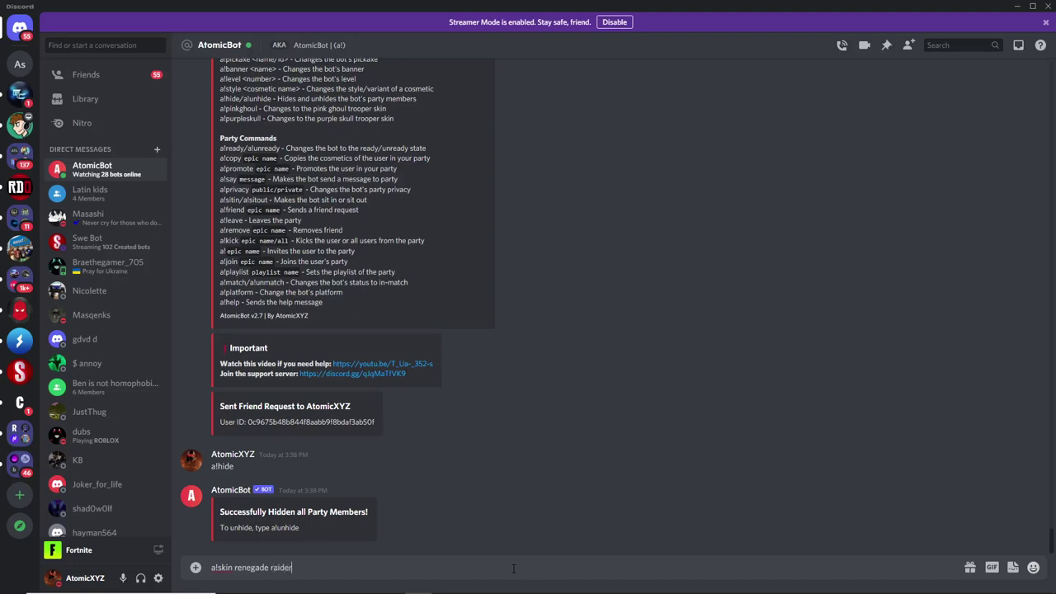
key(Return)
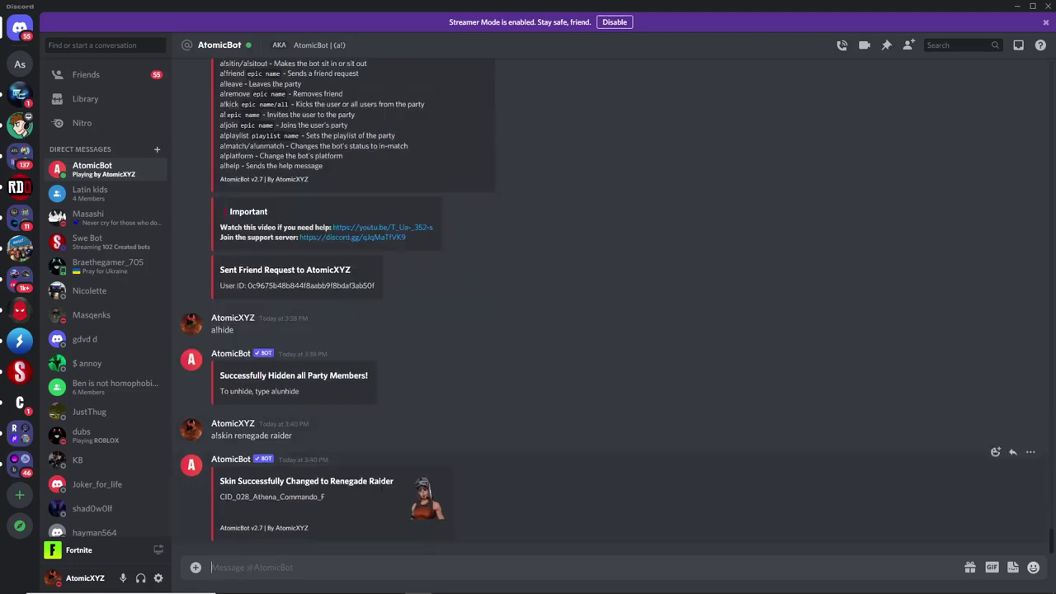
click(850, 583)
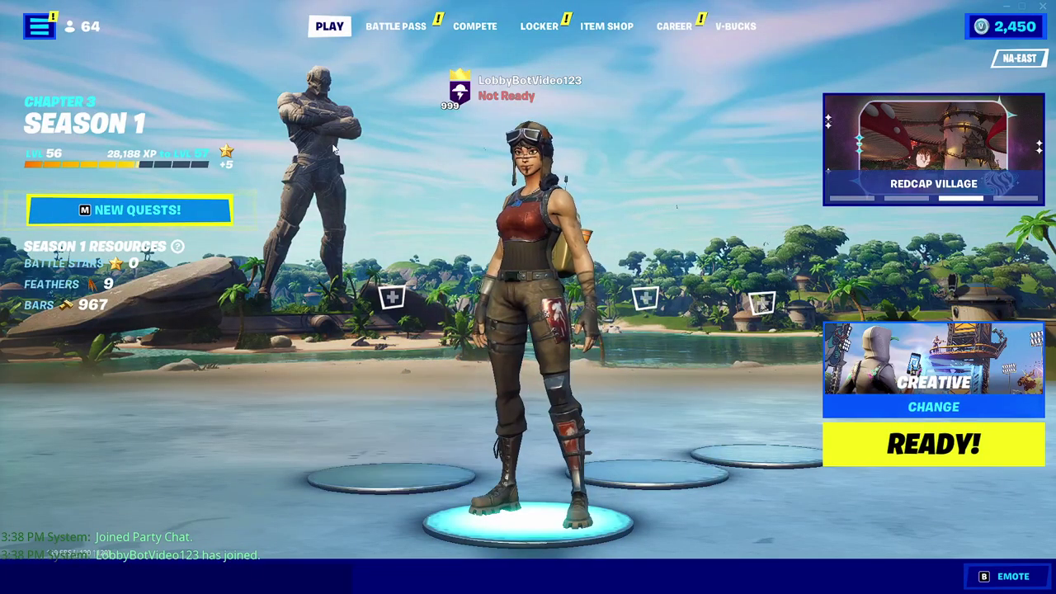
Step: Switch to Discord and send AtomicBot the command "a!style Spider-Man" to list the skin's styles
key(alt+Tab)
scroll(418, 367, up, 3)
scroll(418, 367, down, 3)
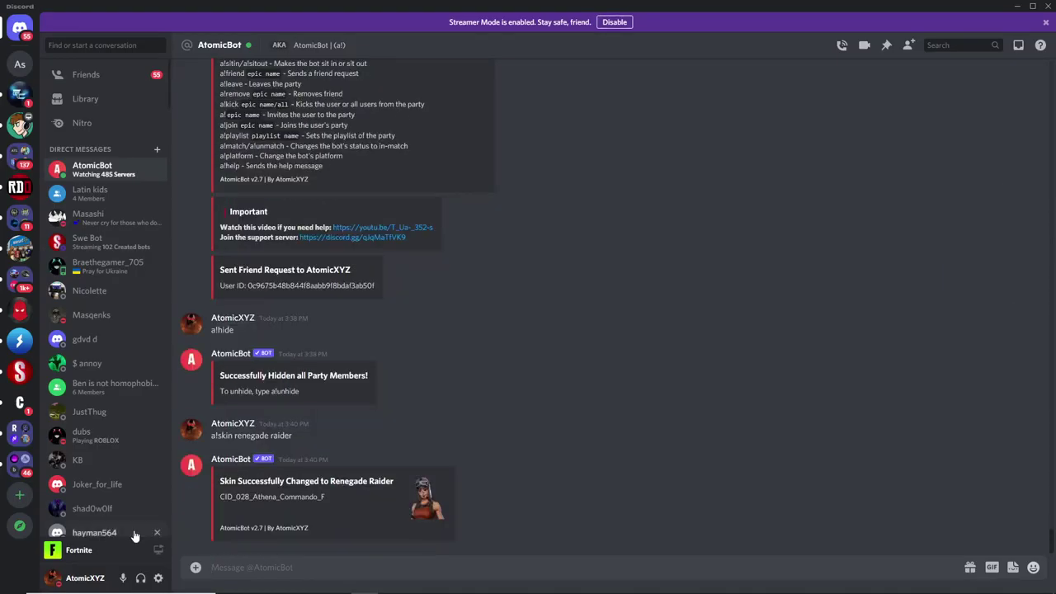
click(358, 562)
text(a)
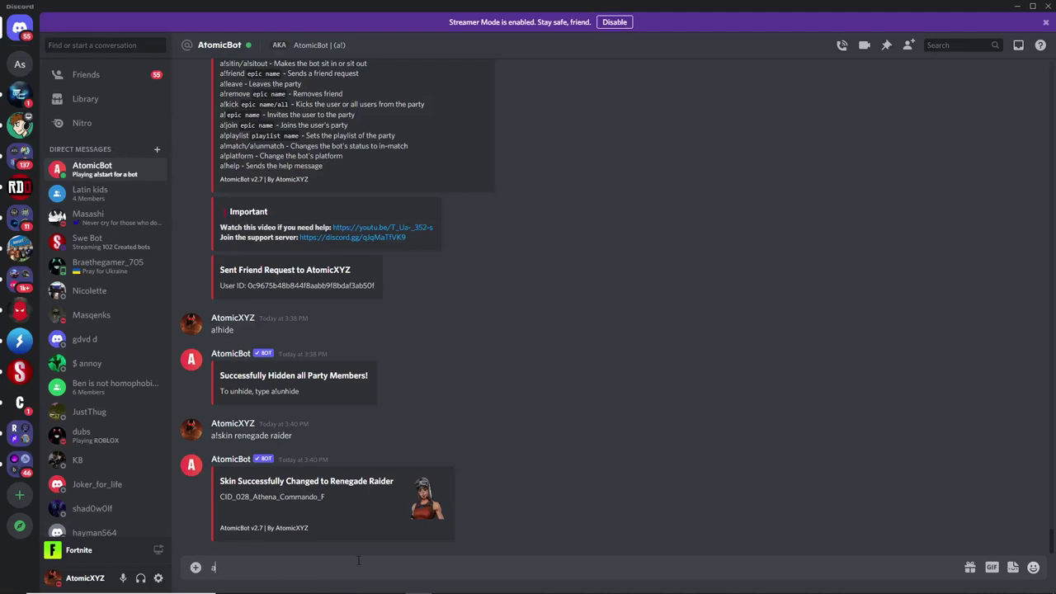
text(!style Spider-Man)
key(Return)
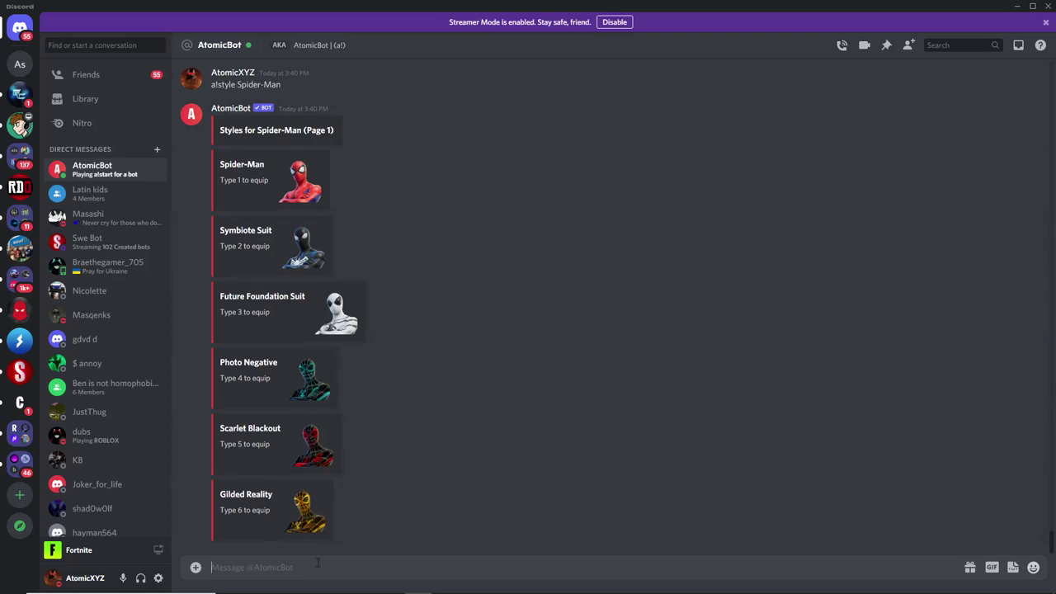
Step: Reply "3" to AtomicBot to equip the Future Foundation Suit style, and switch to Fortnite to view it
click(433, 574)
text(3)
key(Return)
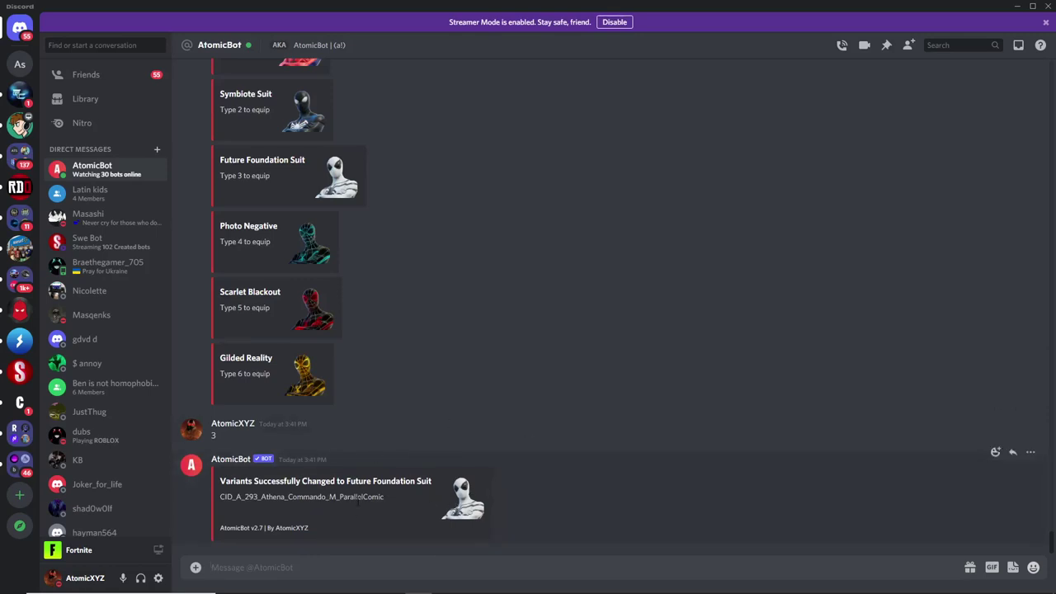
click(853, 587)
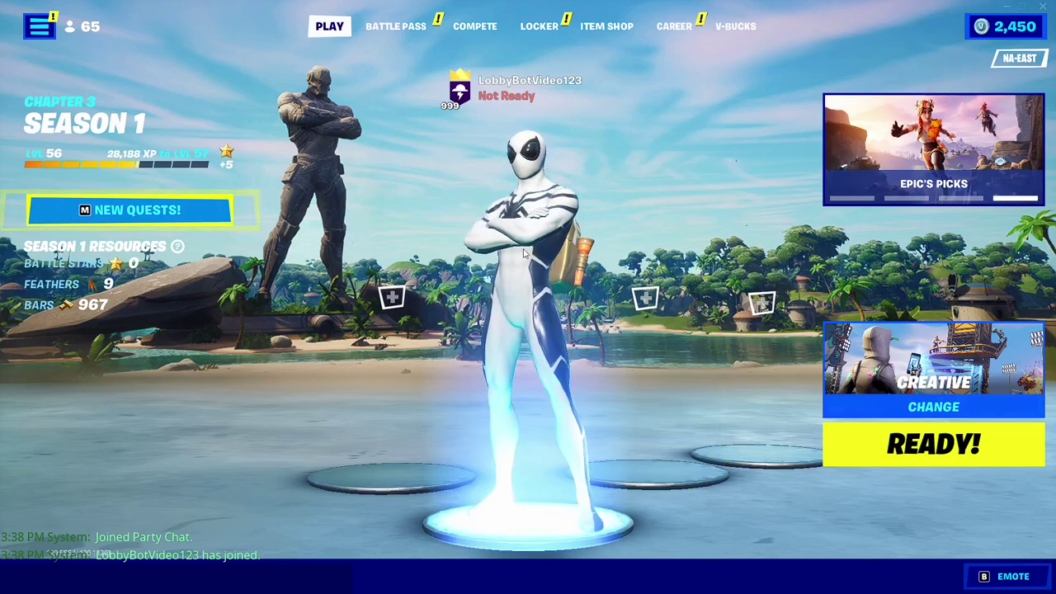
Step: Send AtomicBot the command "a!backpack none" in Discord to remove the bot's back bling, and return to Fortnite
key(alt+Tab)
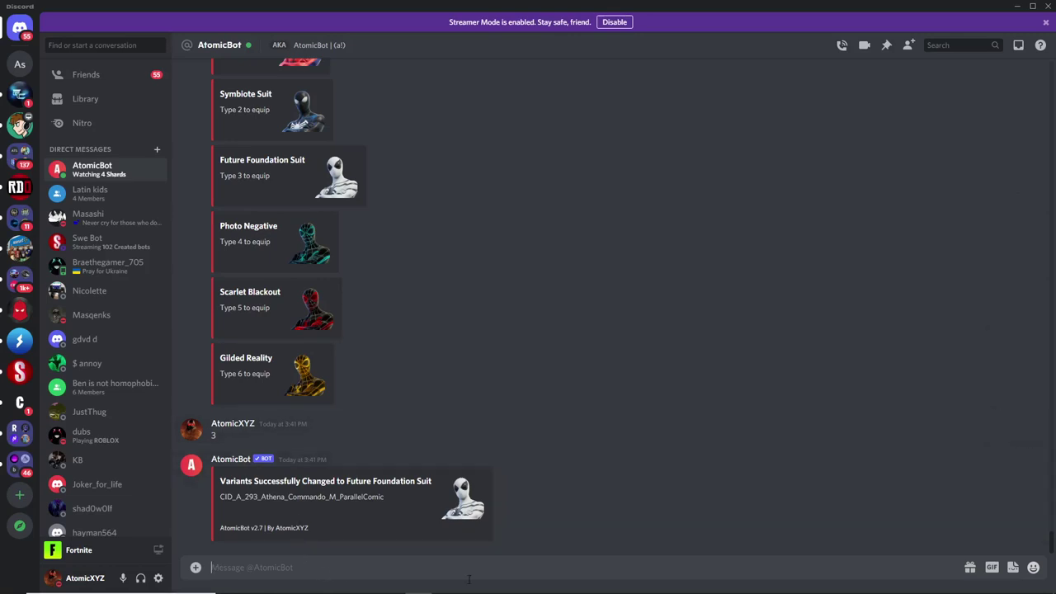
text(!backpack nonea)
click(405, 567)
key(Return)
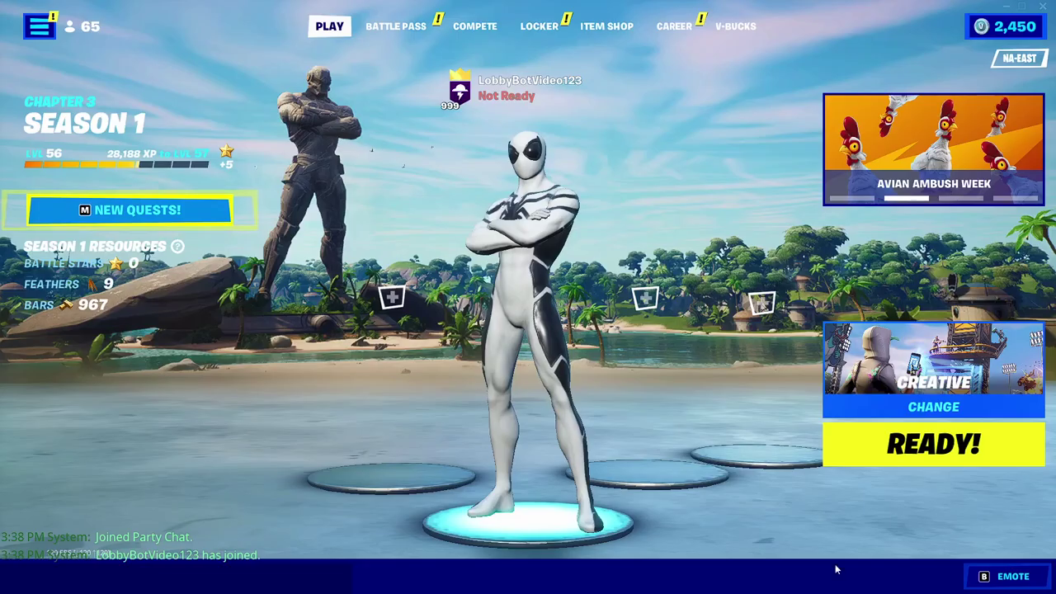
click(850, 581)
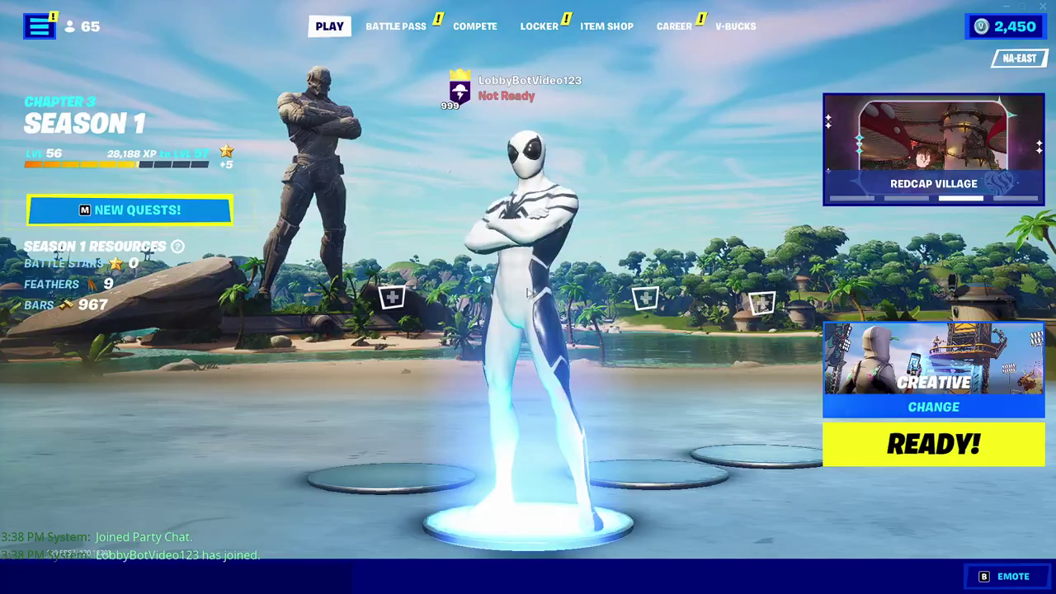
Step: Send AtomicBot the command "a!emote billy bounce" in Discord, and switch to Fortnite to watch the bot's emote
key(alt+Tab)
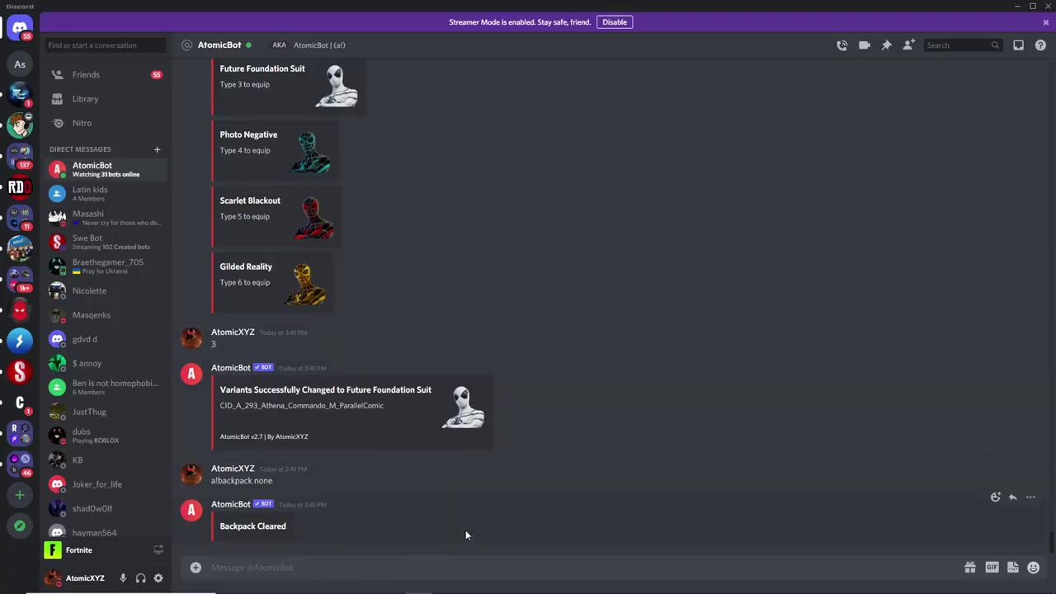
text(a!emote billy bounce)
key(Return)
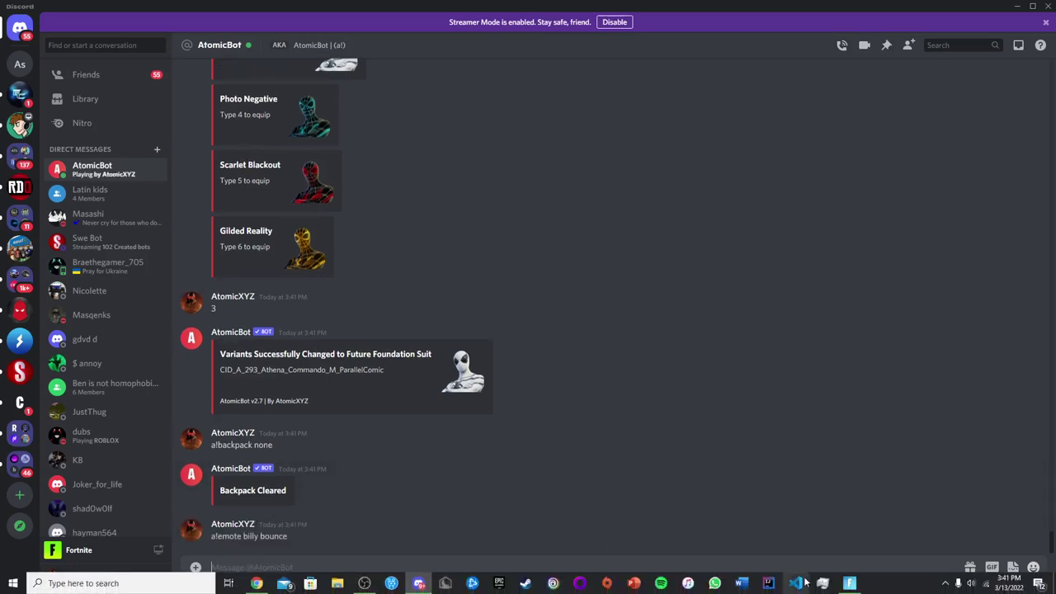
click(856, 584)
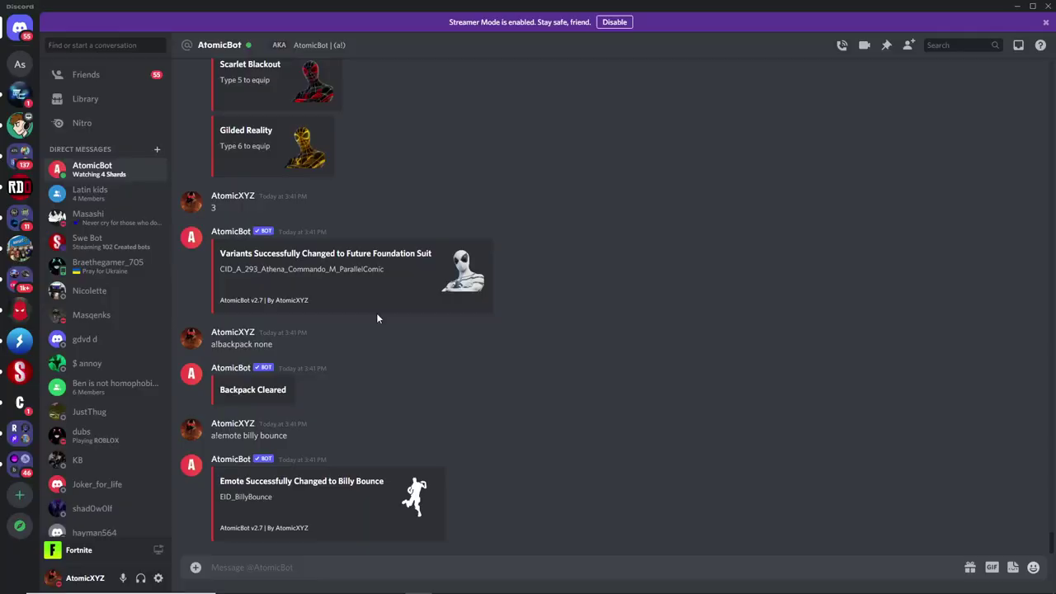
Step: Set the bot's level to 50 by sending AtomicBot "a!level 50" in Discord, and return to the Fortnite lobby
key(alt+Tab)
text(a!level 50)
key(Return)
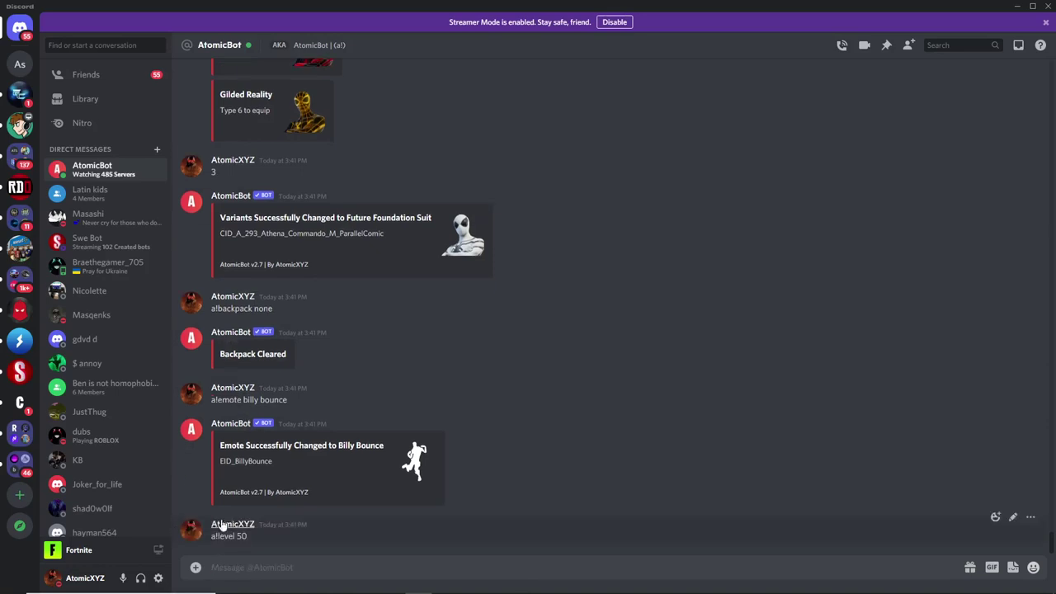
click(853, 588)
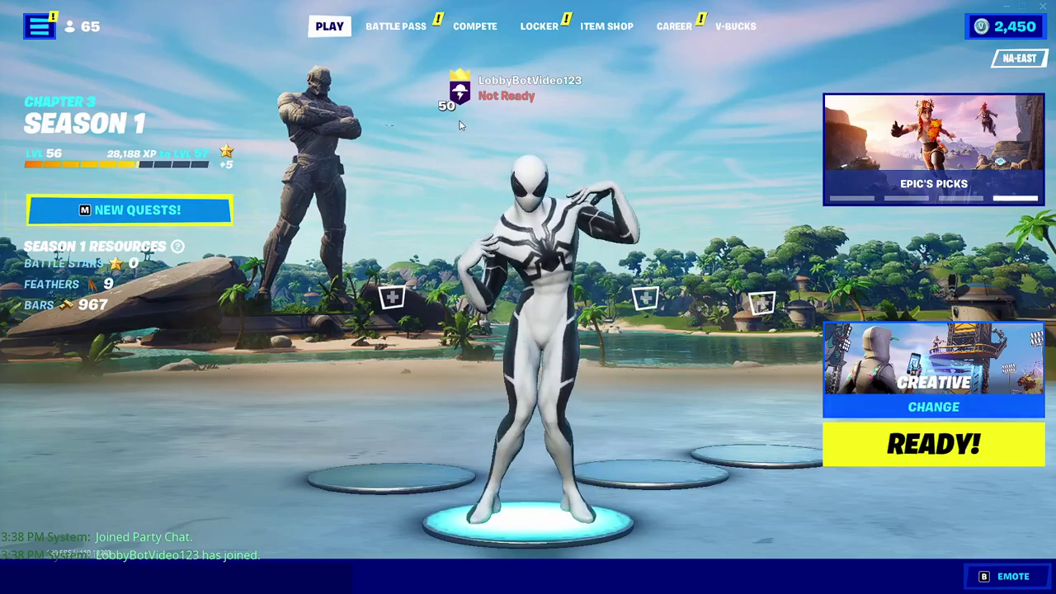
Step: Review AtomicBot's command list in Discord, send "a!stop" to shut down the lobby bot, and return to Fortnite
key(alt+Tab)
scroll(477, 386, up, 15)
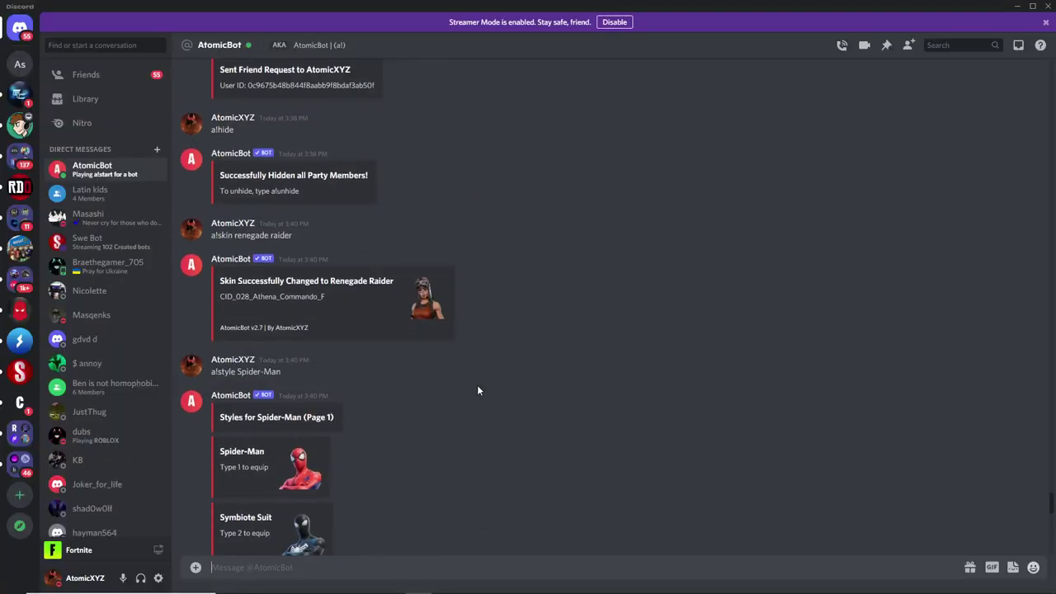
scroll(477, 391, up, 3)
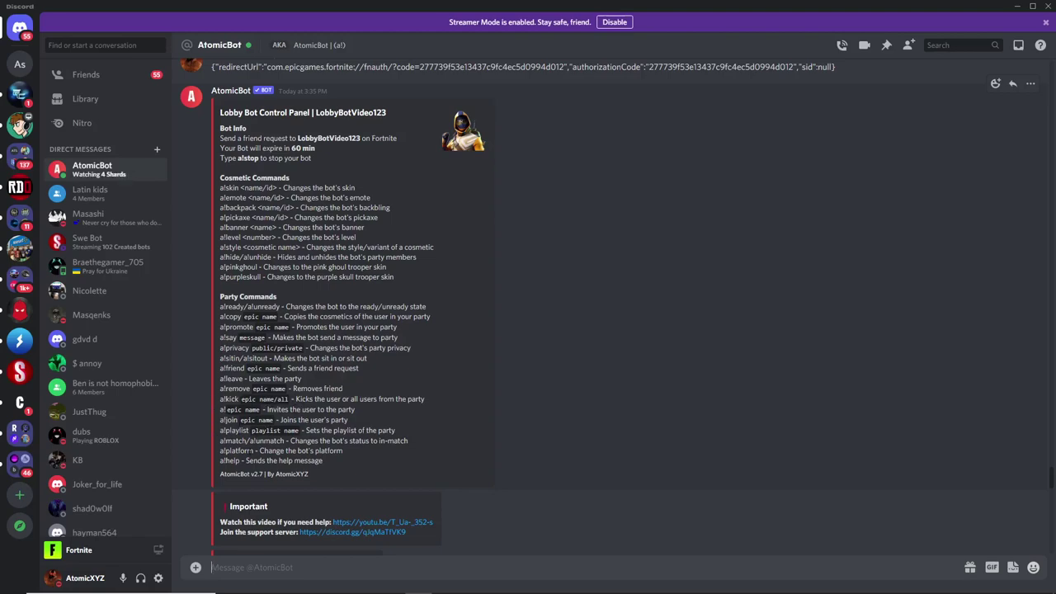
scroll(278, 469, down, 20)
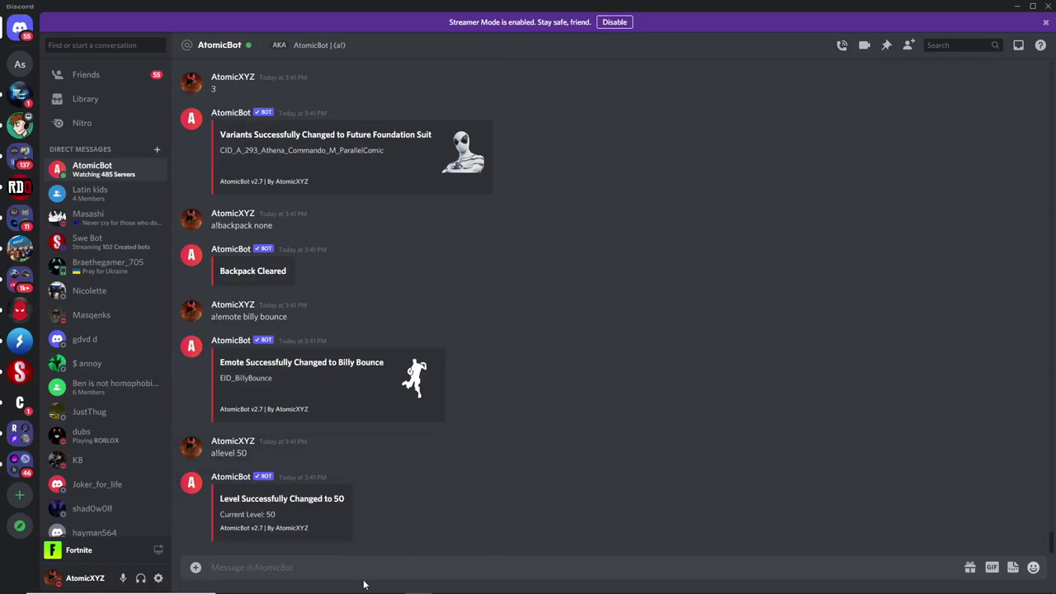
text(a!stop)
key(Return)
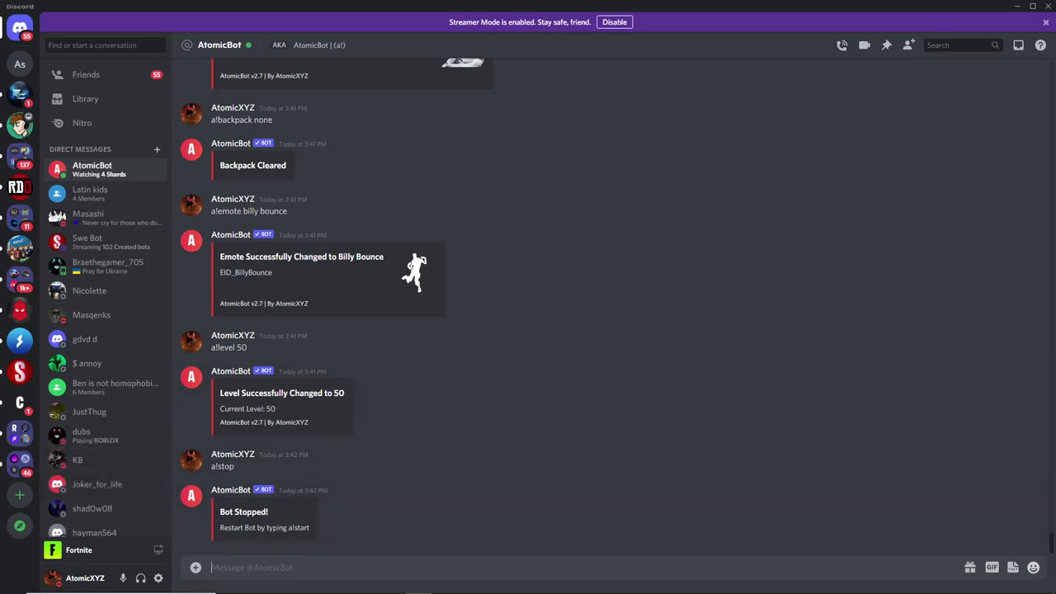
key(alt+Tab)
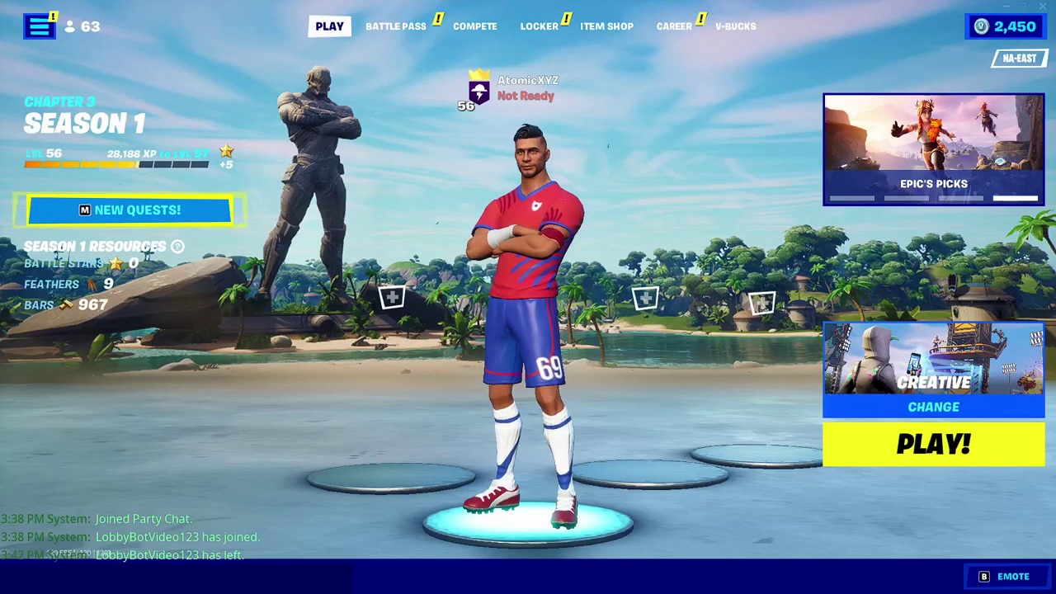